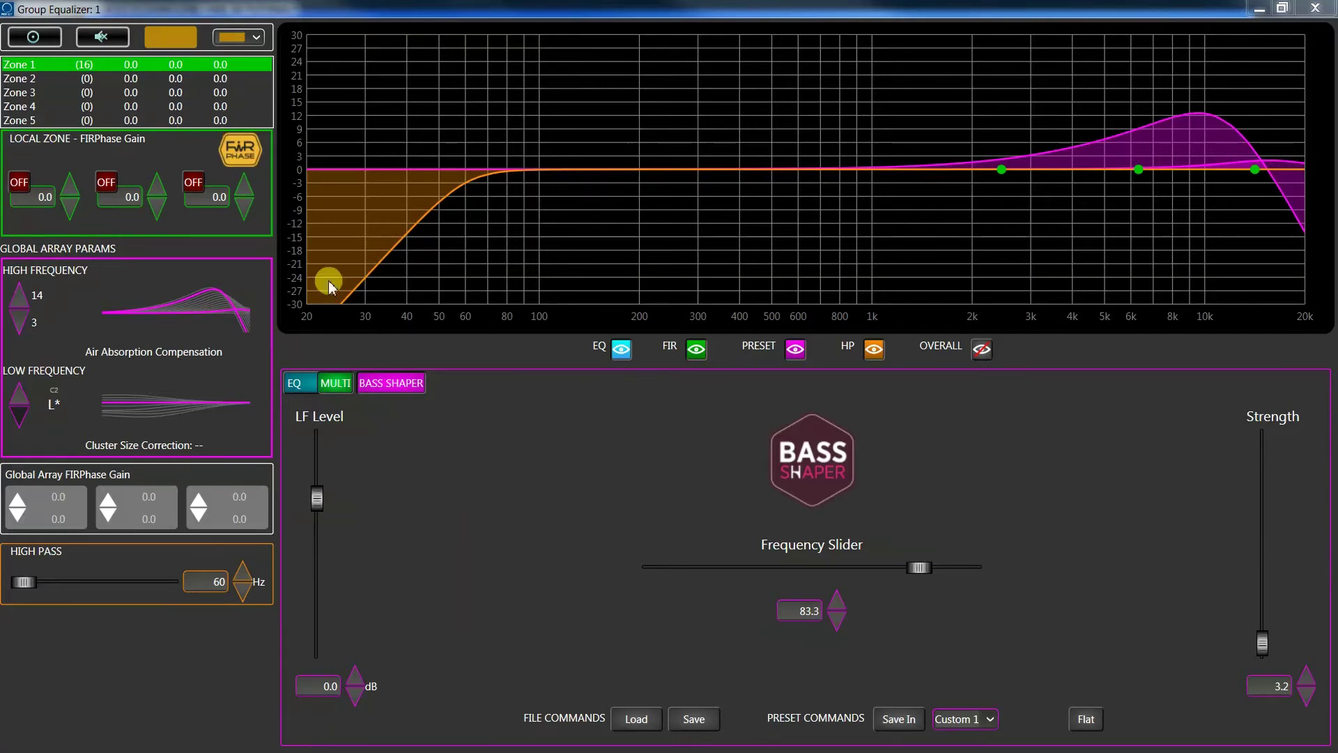
Switch Zone 1's group equalizer to the EQ page showing all eight bands (MULTI).
click(335, 384)
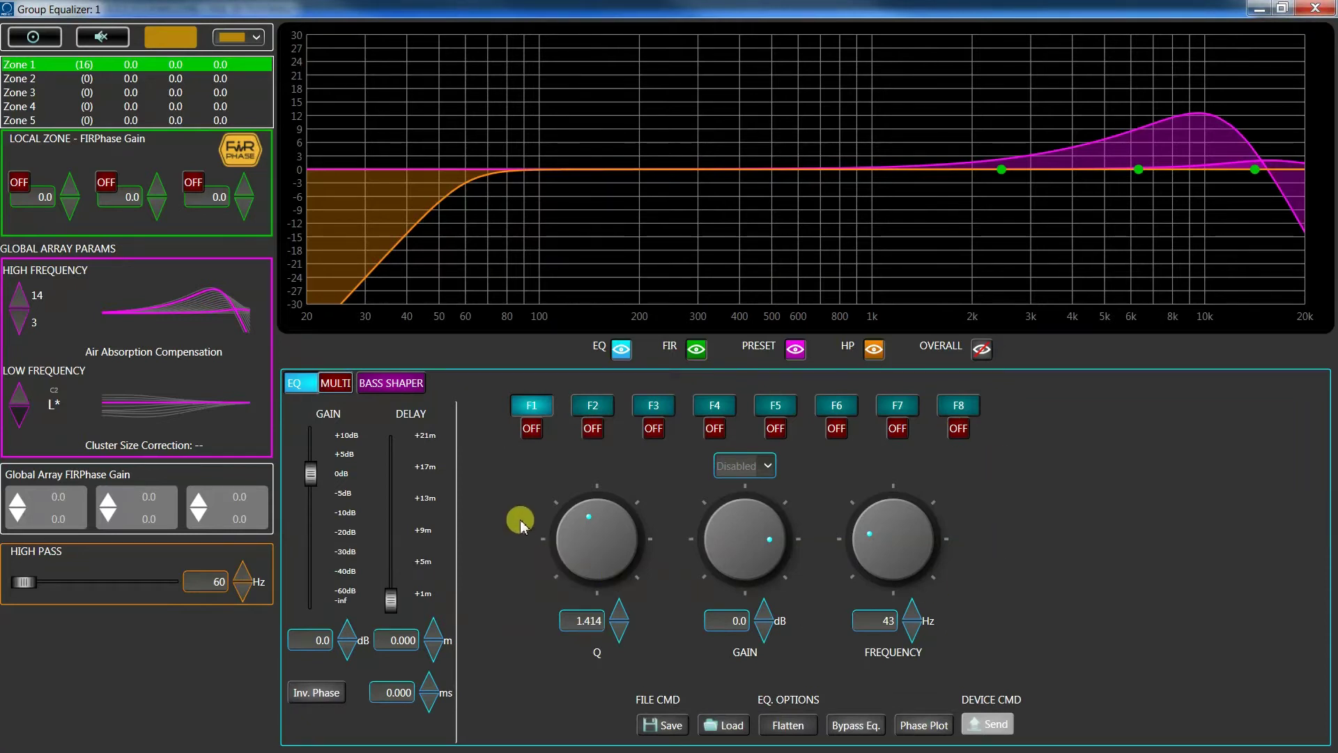
click(333, 385)
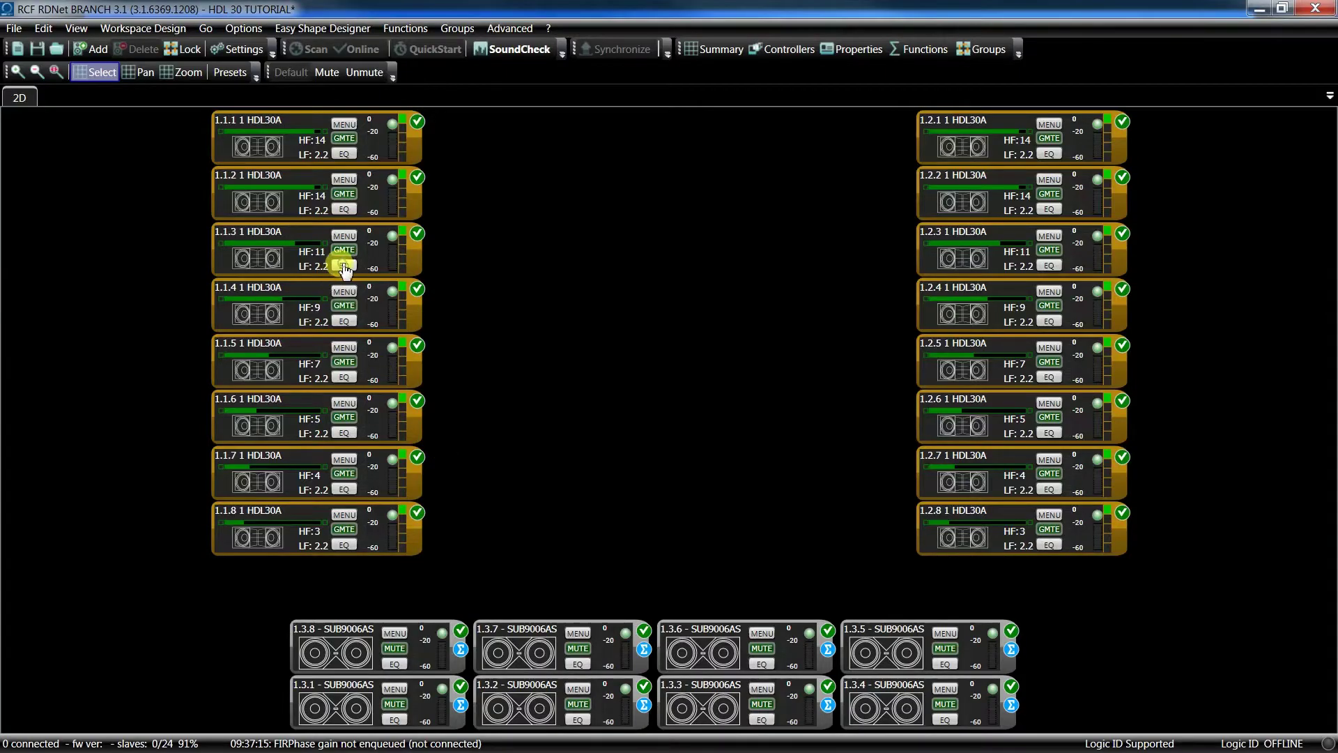
Open the HDL30A arrays' Group Equalizer, move it into view and maximize it.
click(343, 265)
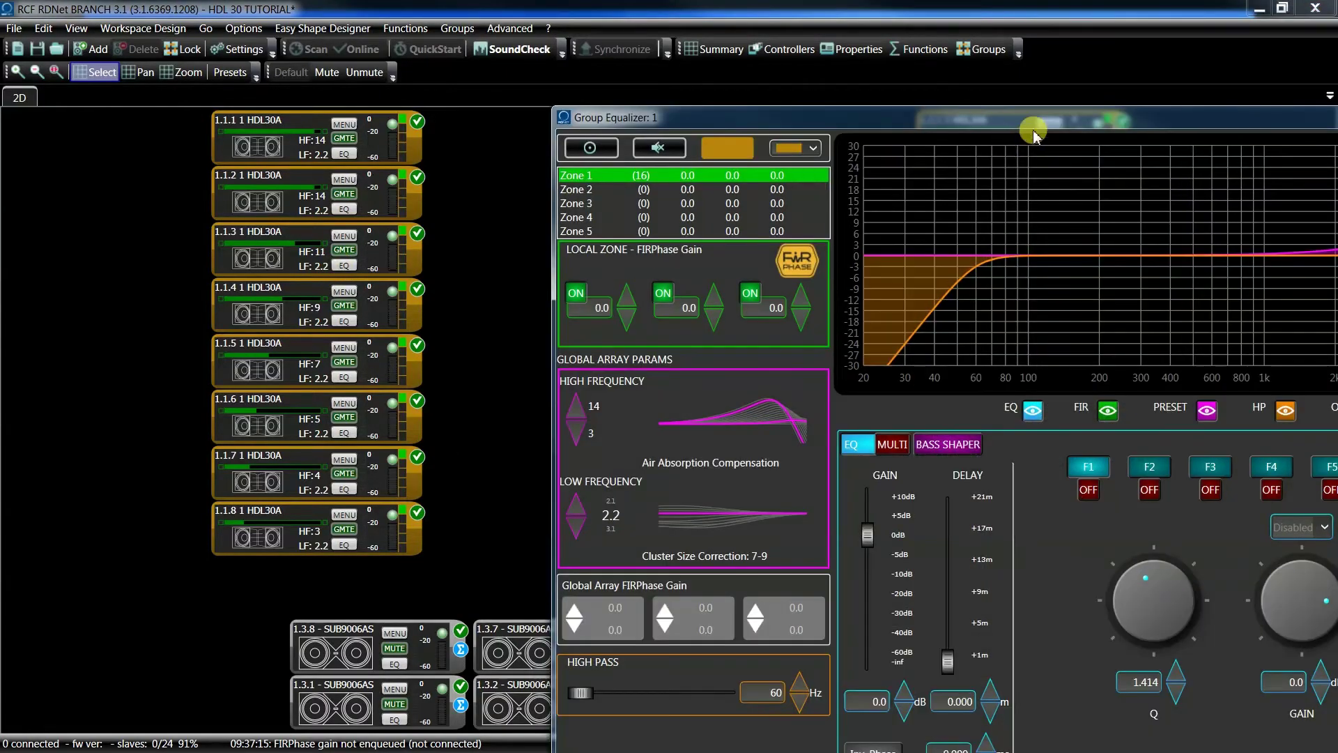
drag(1034, 132, 647, 152)
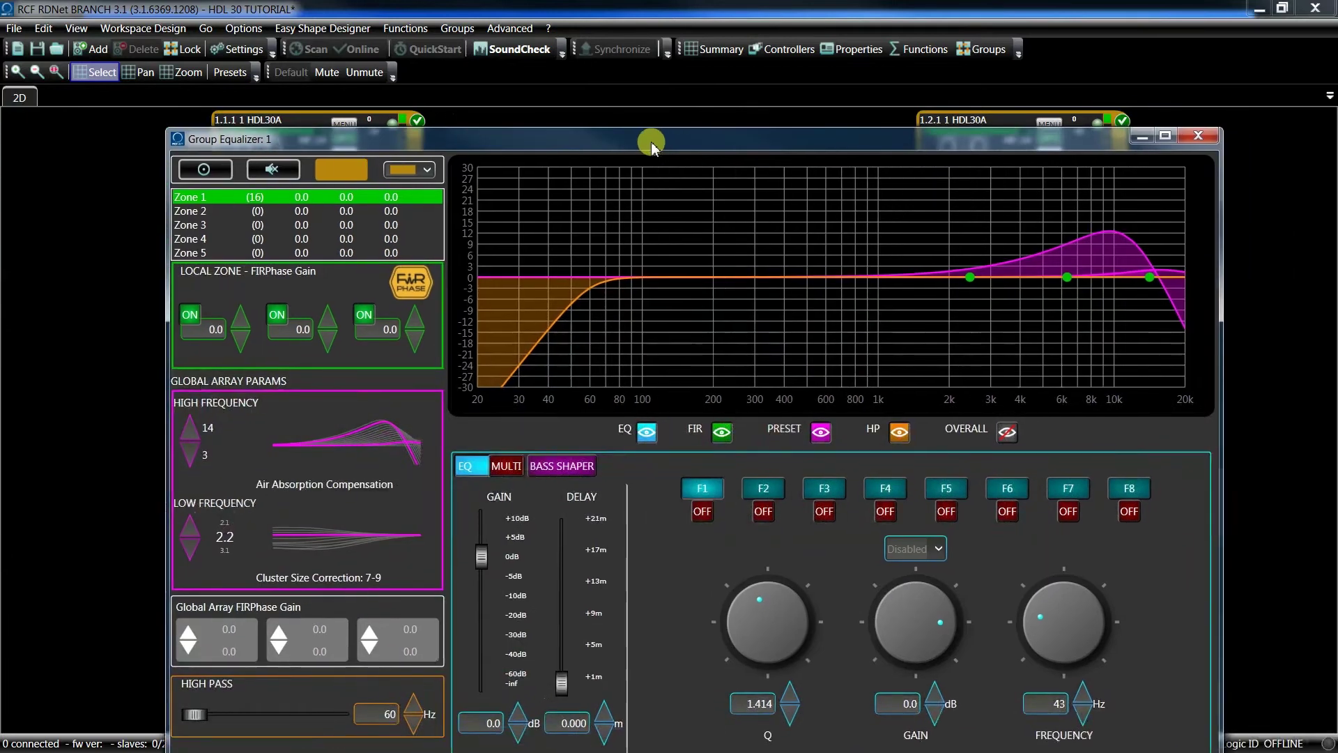
click(1169, 136)
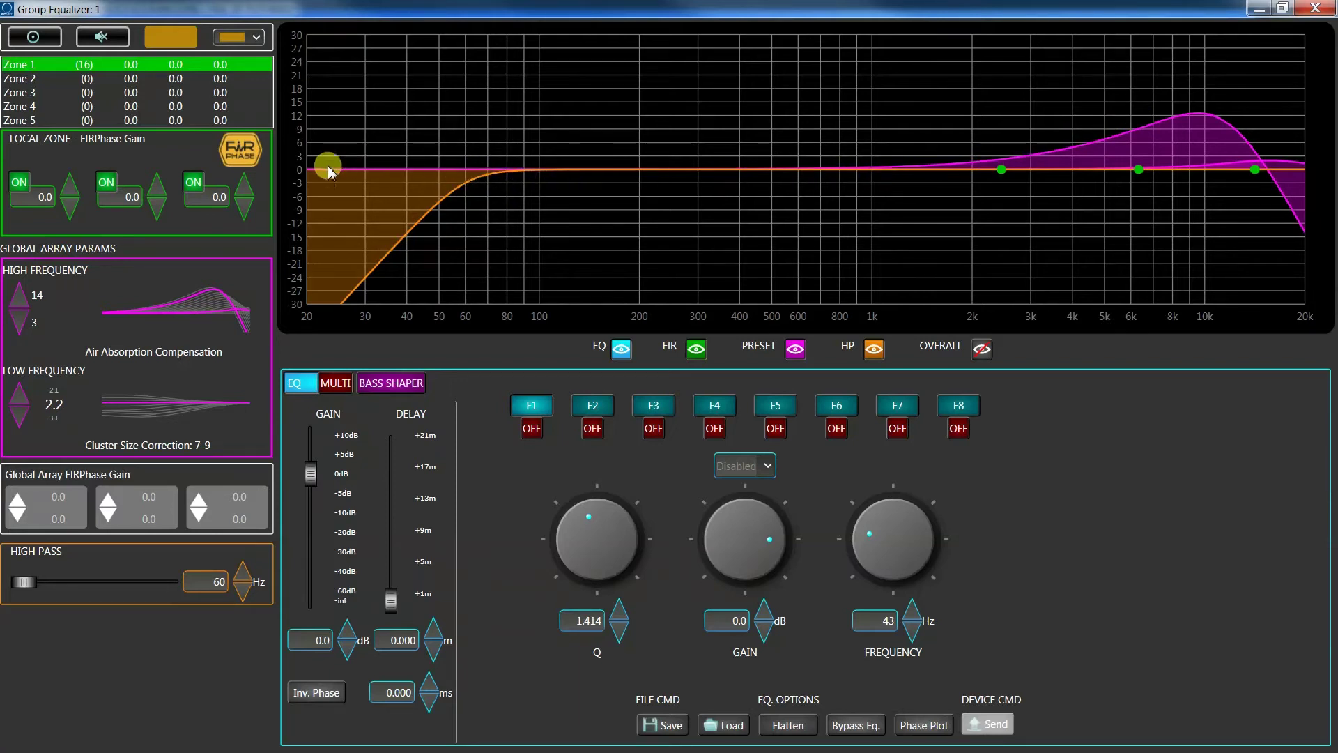
Set the Bass Shaper to LF level -8.6 dB, frequency 28.3 and strength 100.
click(406, 385)
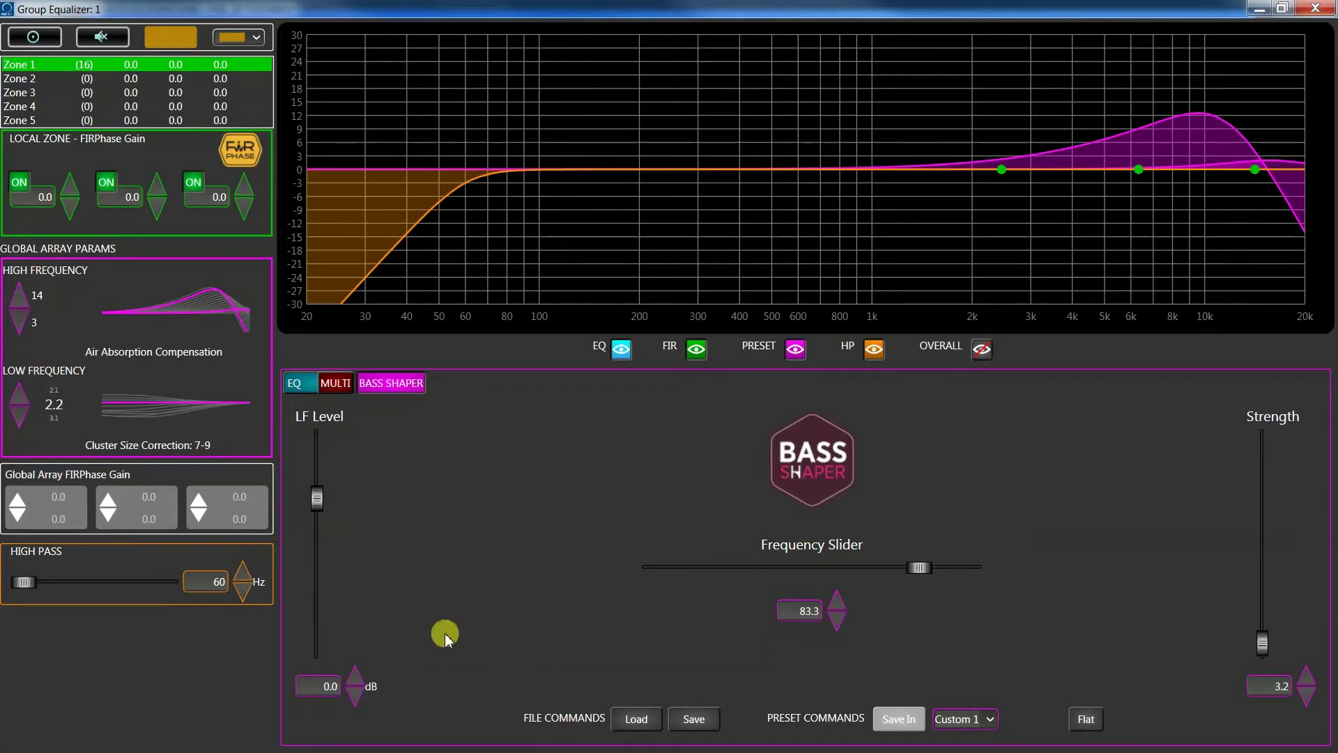
drag(318, 500, 319, 562)
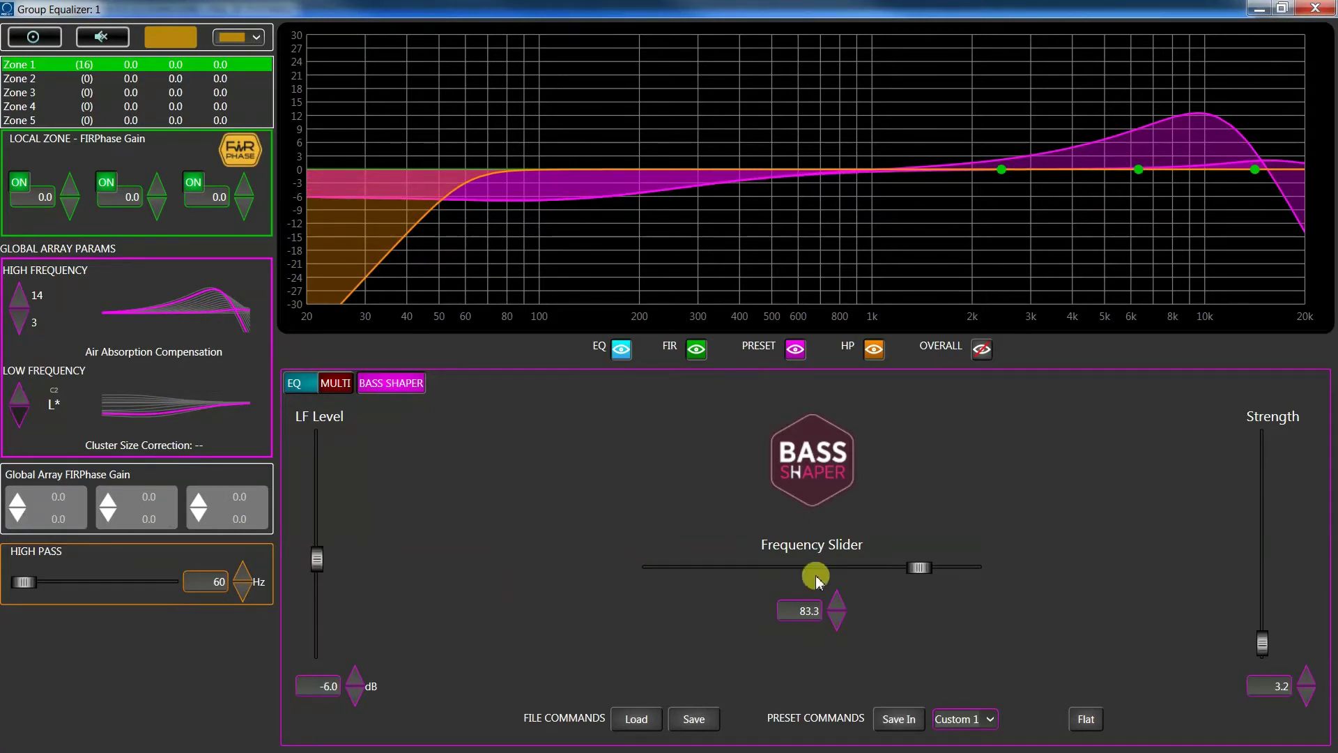
mouse_move(915, 571)
mouse_down()
mouse_move(738, 575)
mouse_move(848, 579)
mouse_up()
mouse_move(317, 559)
mouse_down()
mouse_move(325, 466)
mouse_move(323, 584)
mouse_up()
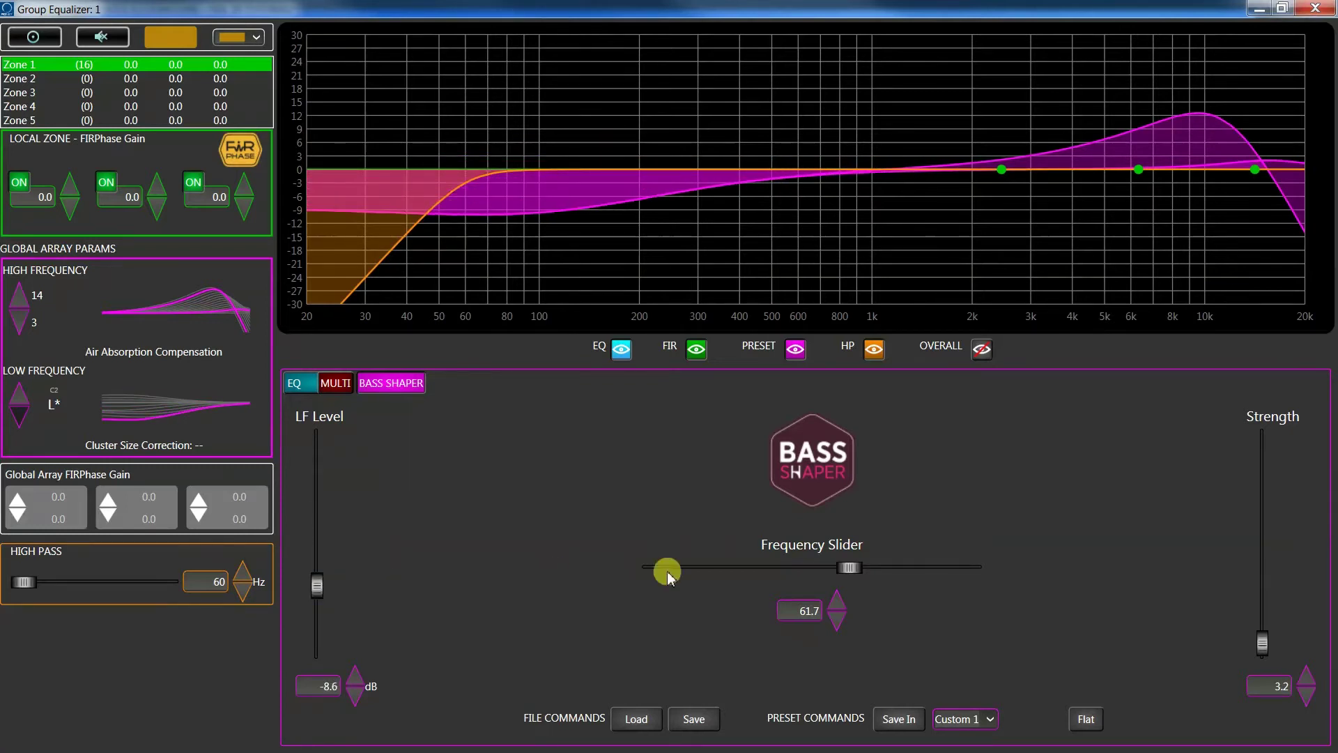
mouse_move(845, 567)
mouse_down()
mouse_move(637, 567)
mouse_move(742, 578)
mouse_up()
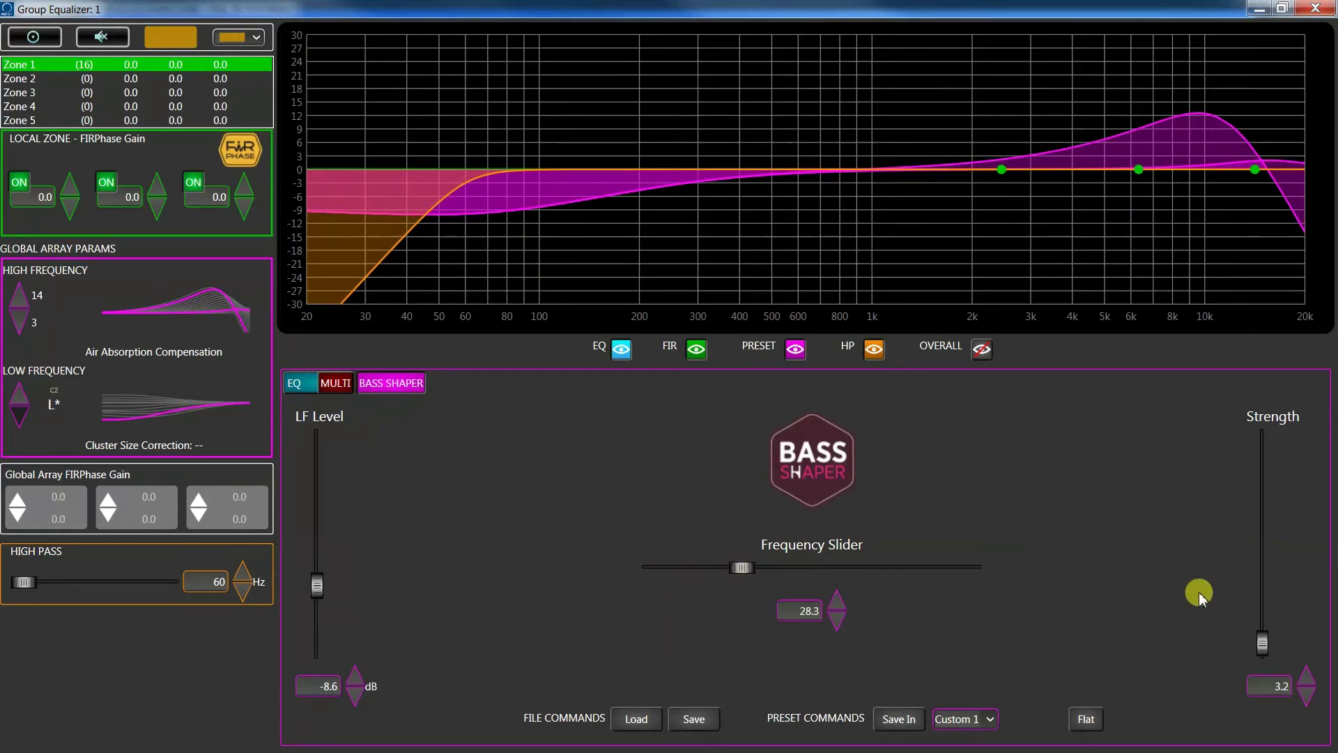
drag(1262, 643, 1251, 440)
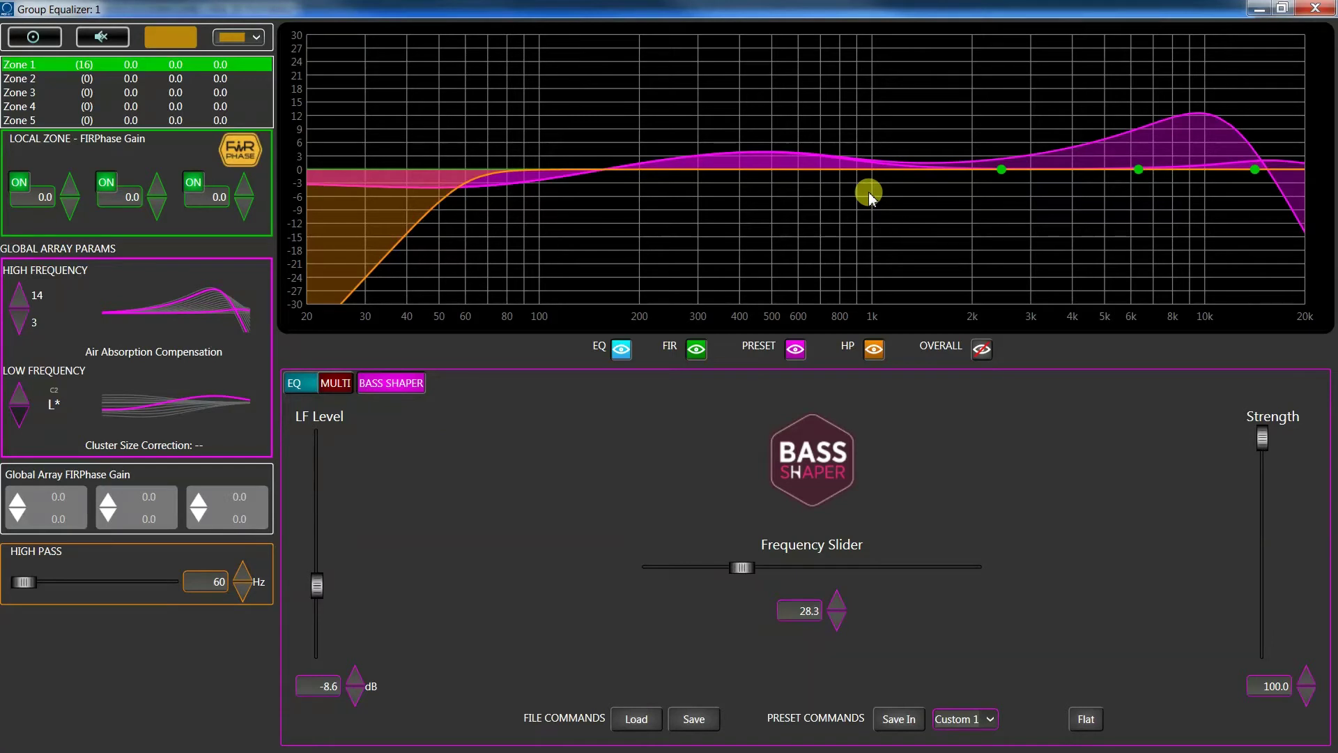
Apply the Venues panel LF correction so all HDL30A modules read LF 2.2.
click(1315, 9)
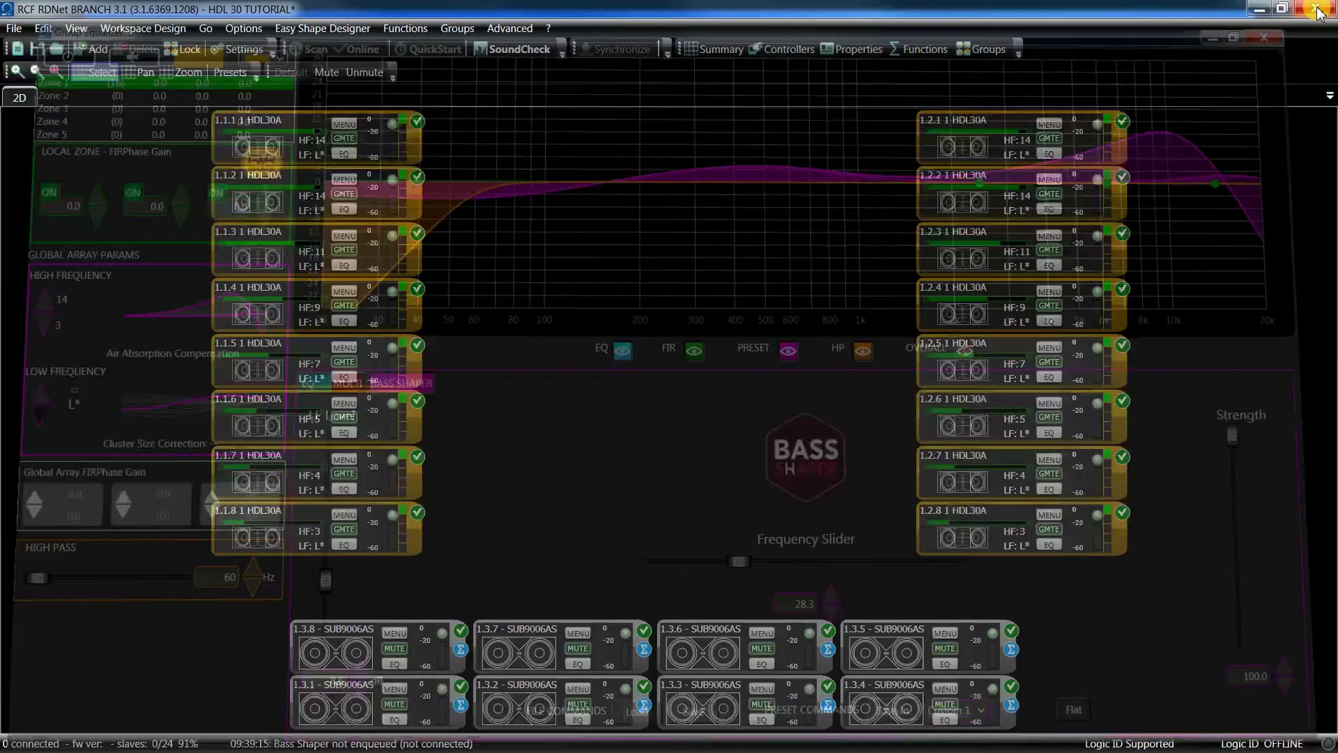
click(339, 32)
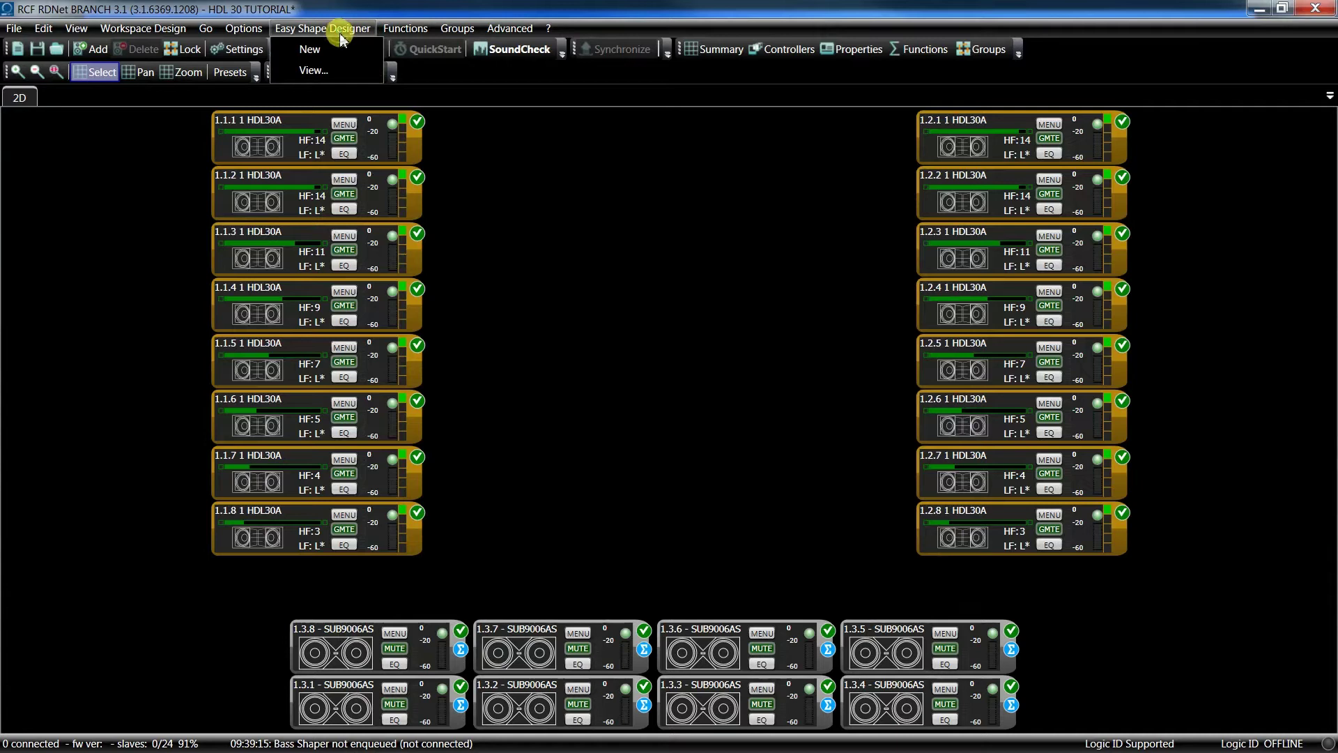
click(343, 72)
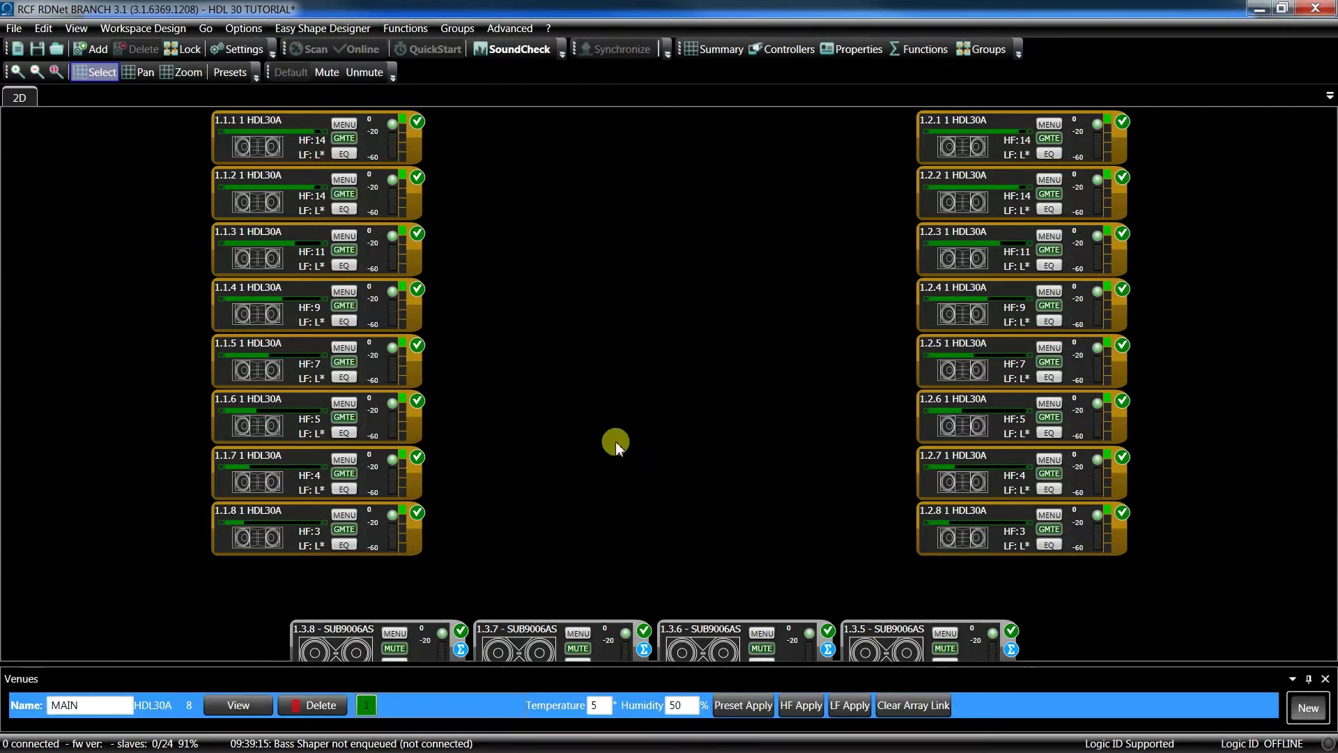
click(848, 708)
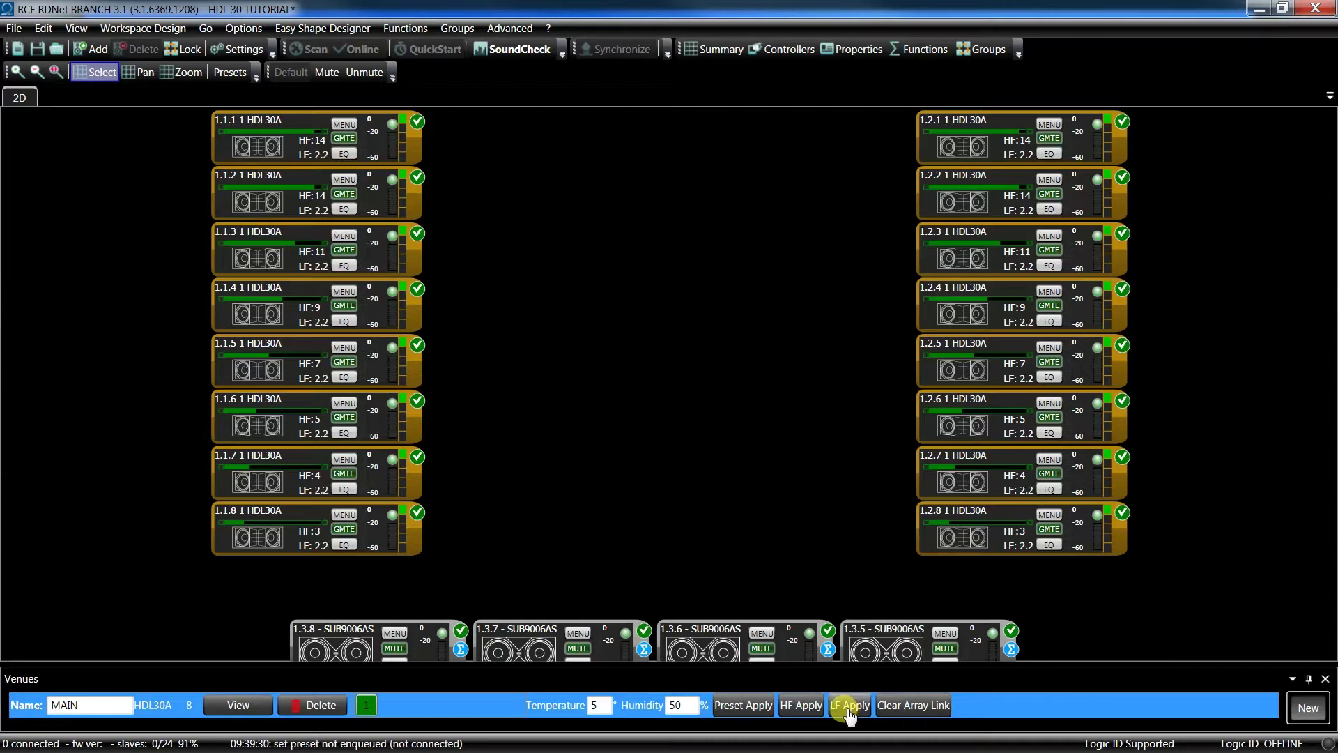
click(1325, 681)
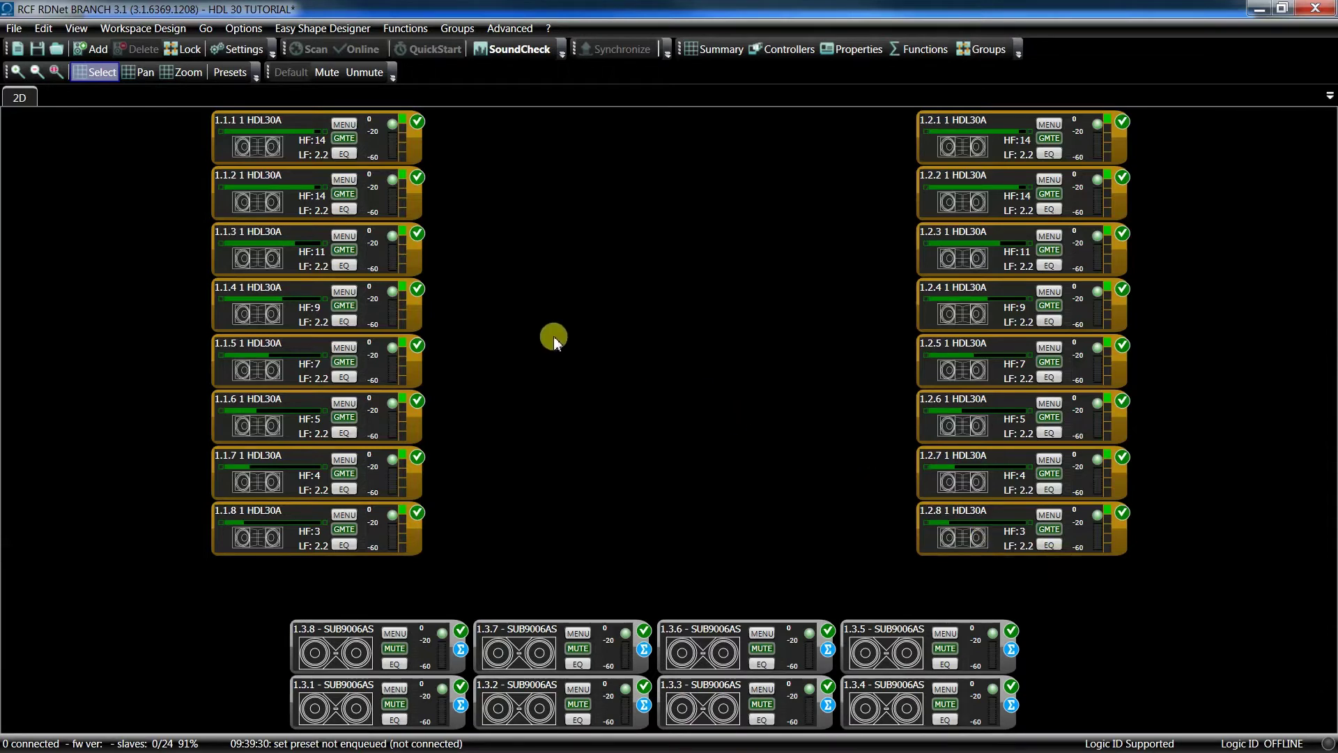
Reopen the group equalizer maximized and switch off the second and third local zone gains.
click(342, 268)
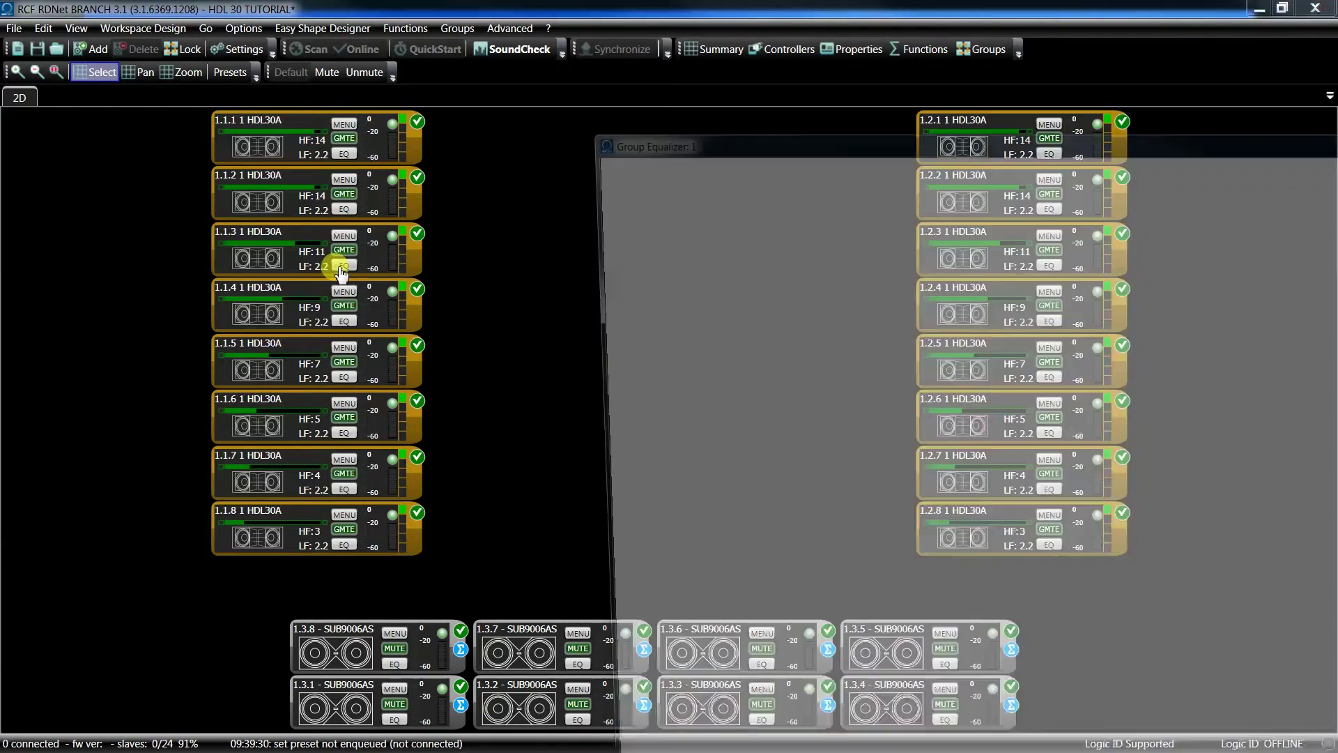
drag(1105, 135, 503, 135)
double_click(1152, 128)
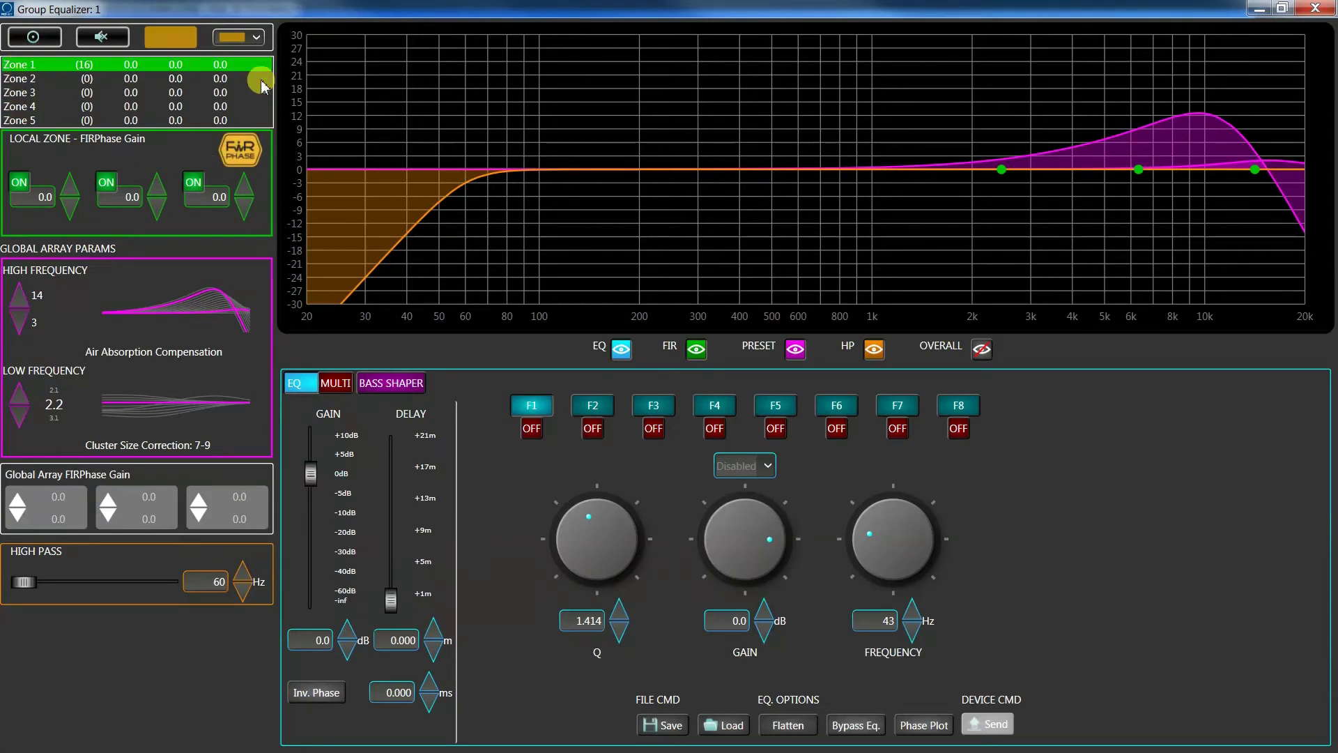
click(193, 182)
click(106, 182)
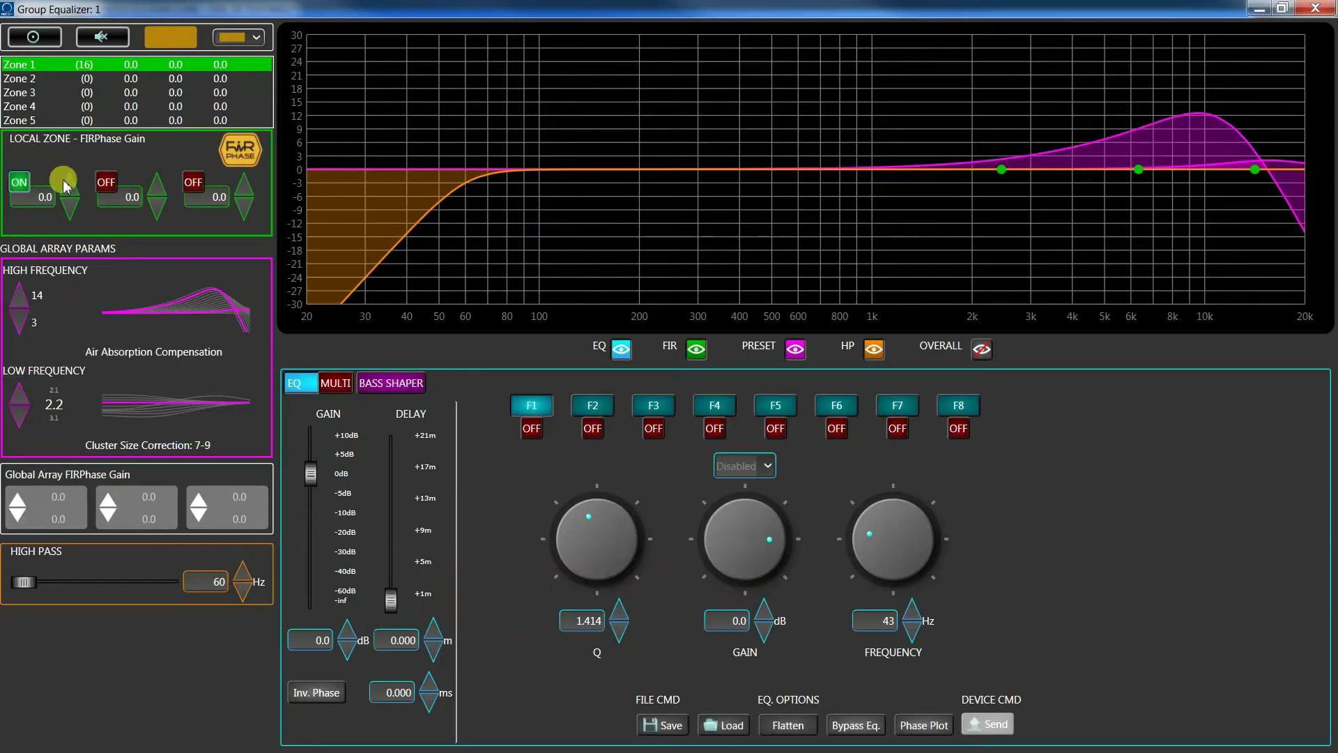
Turn local zone gains 2 and 3 back on and enter -5, 2 and -4 dB.
click(106, 183)
click(194, 182)
text(-5)
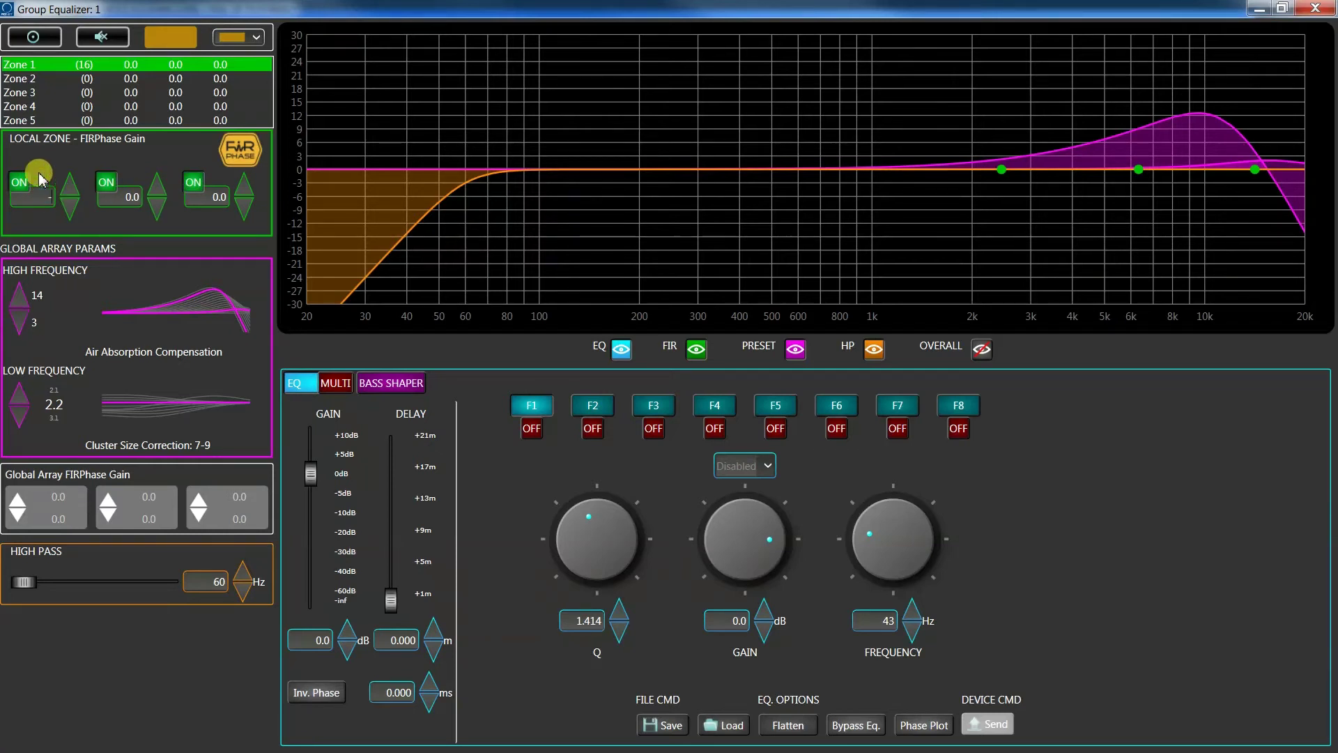
key(Return)
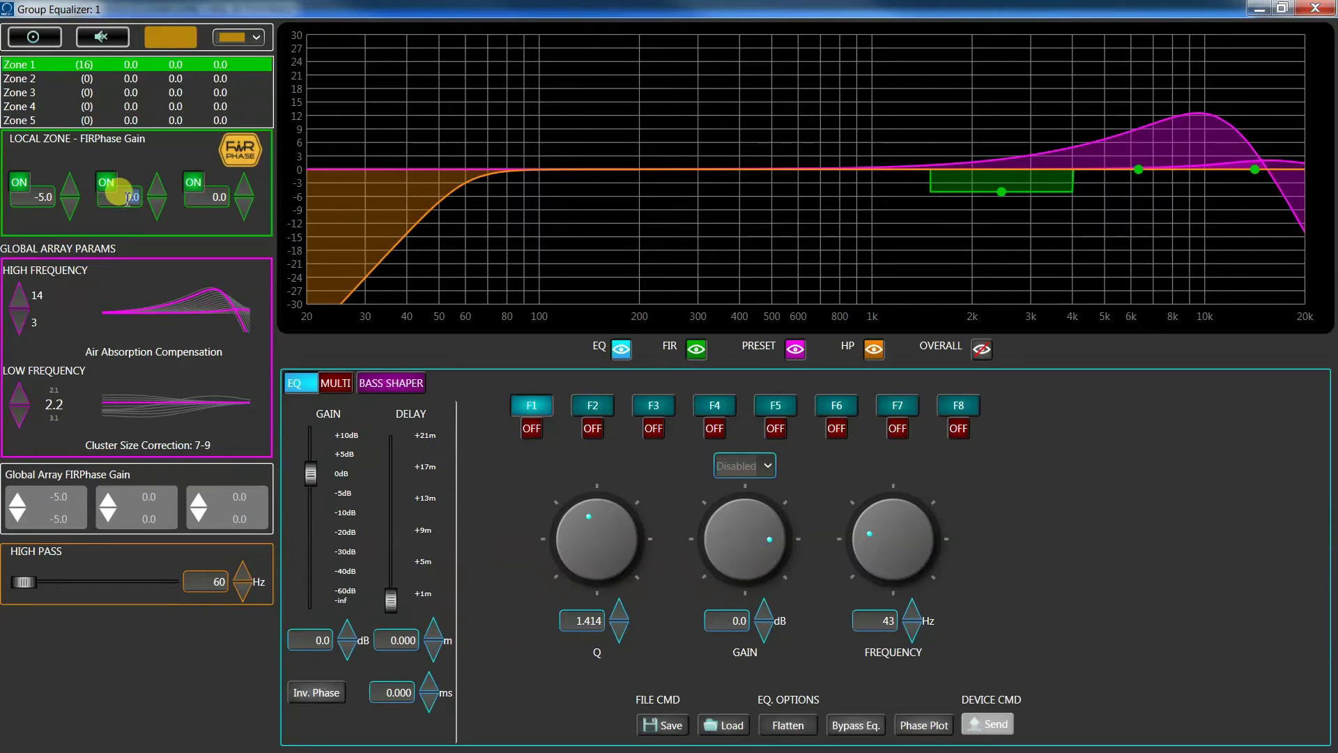
text(2)
text(-4)
key(Return)
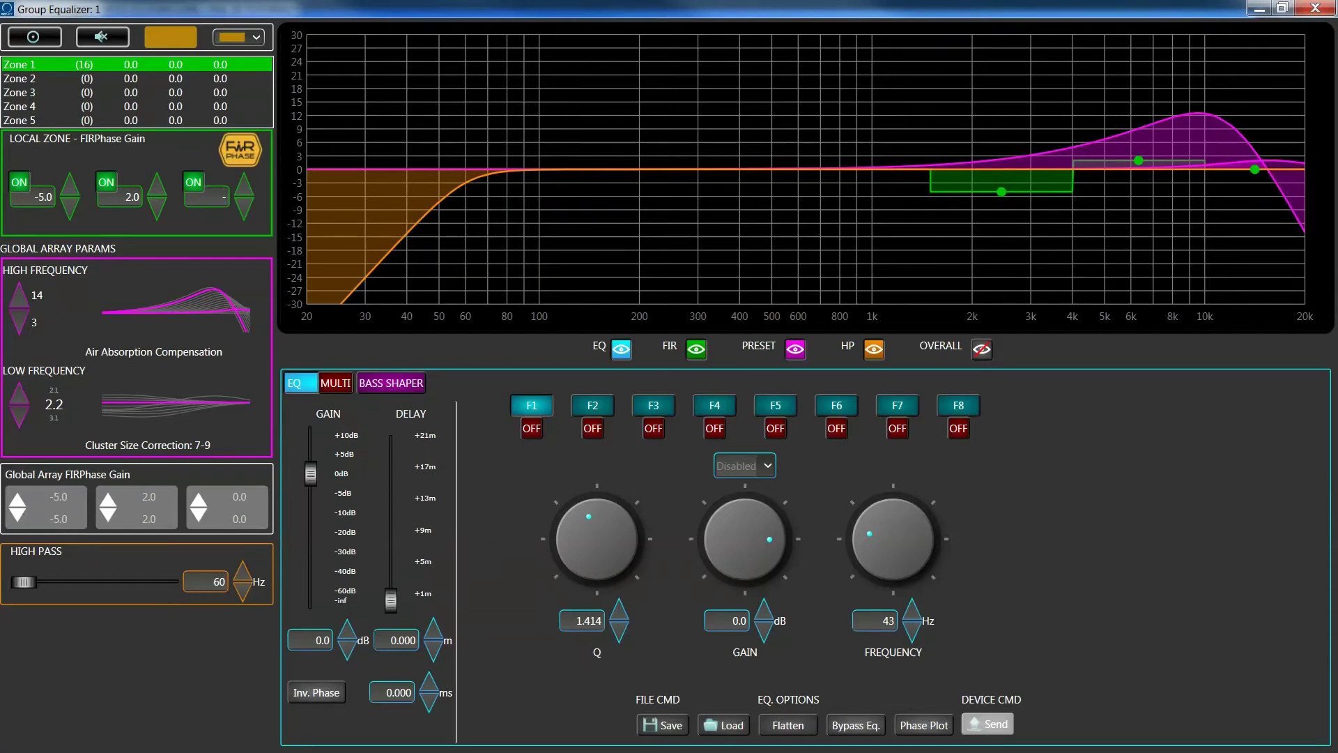
key(Return)
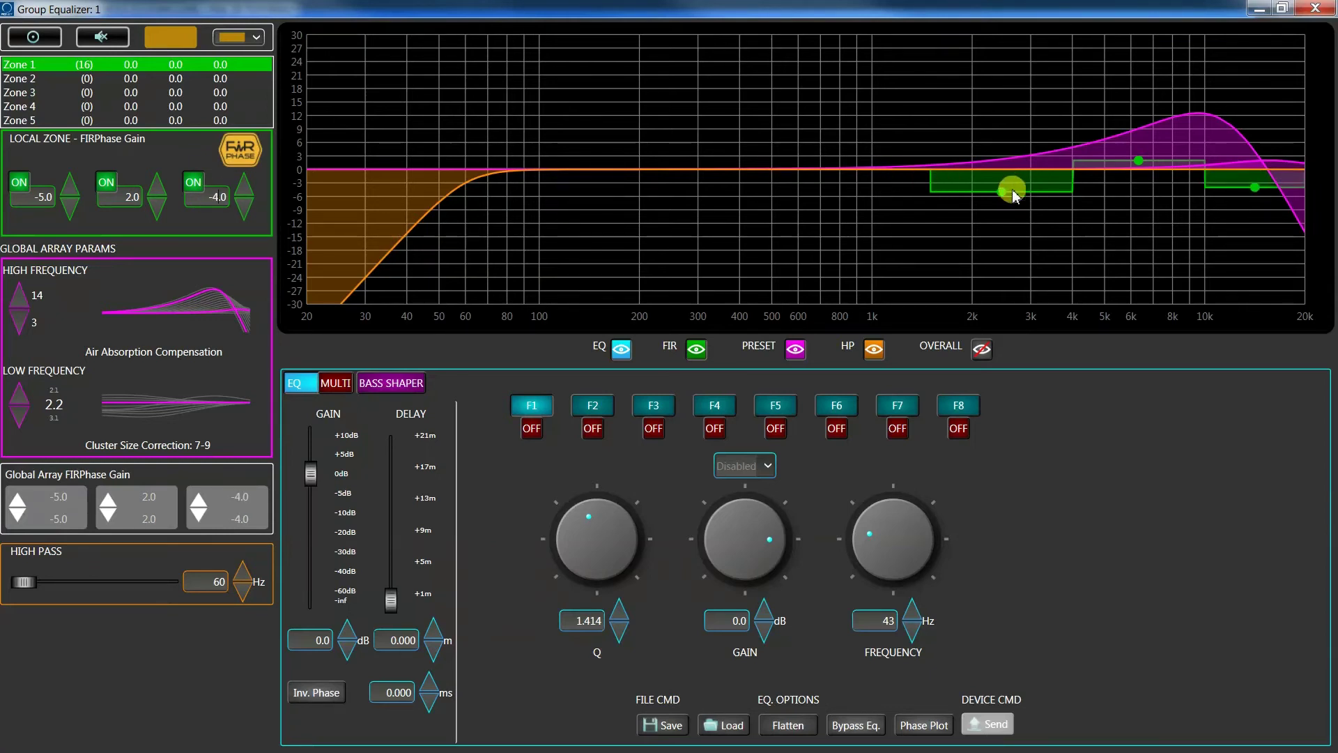
Fine-tune the zone gain bands to -4.4, -8.7 and -4.5 dB and close the equalizer.
mouse_move(1000, 198)
mouse_down()
mouse_move(1006, 160)
mouse_move(1006, 190)
mouse_up()
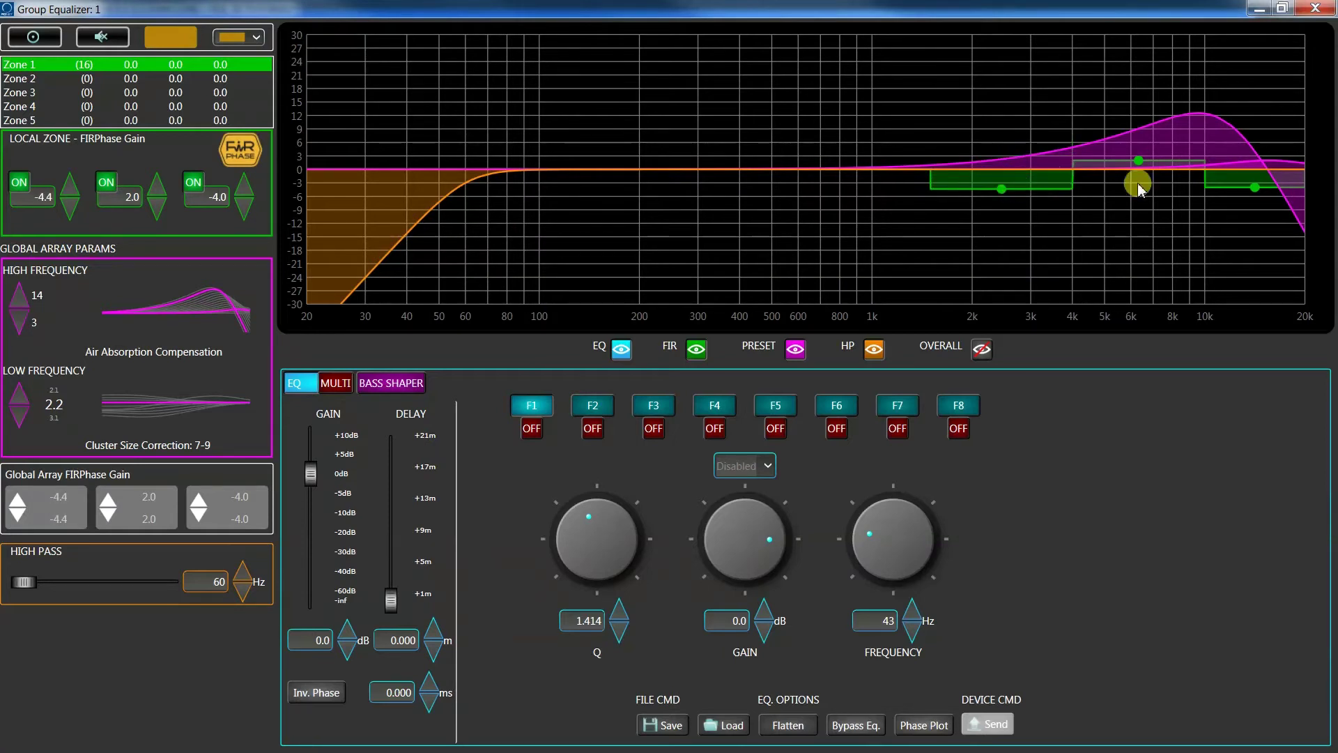
drag(1257, 188, 1253, 188)
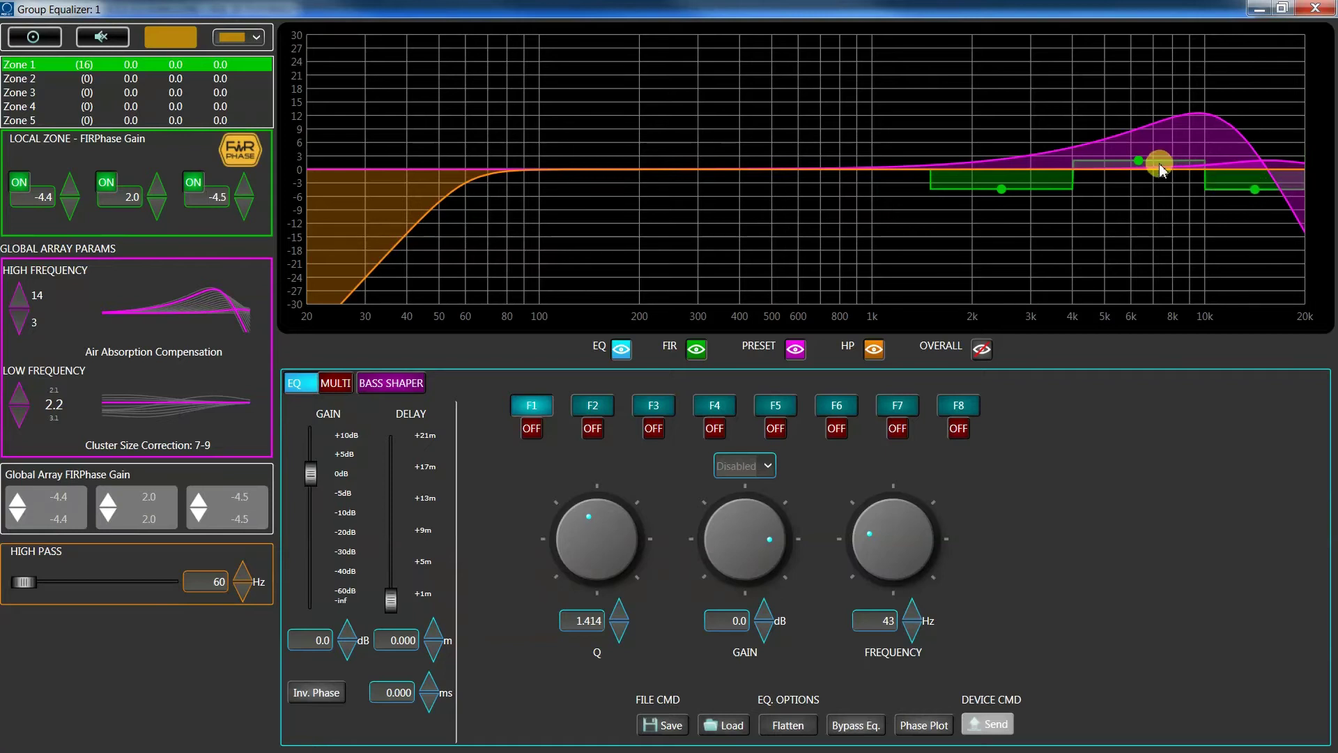
drag(1142, 177, 1148, 214)
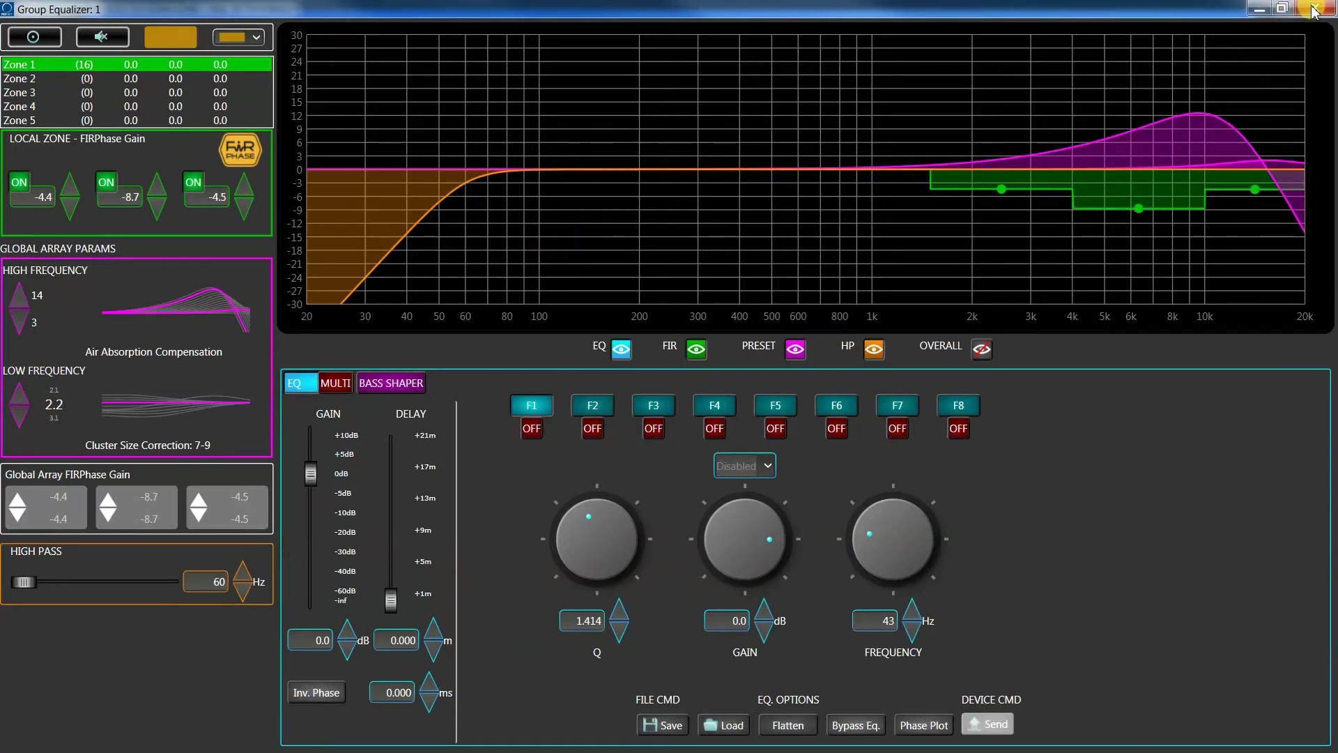
click(1314, 10)
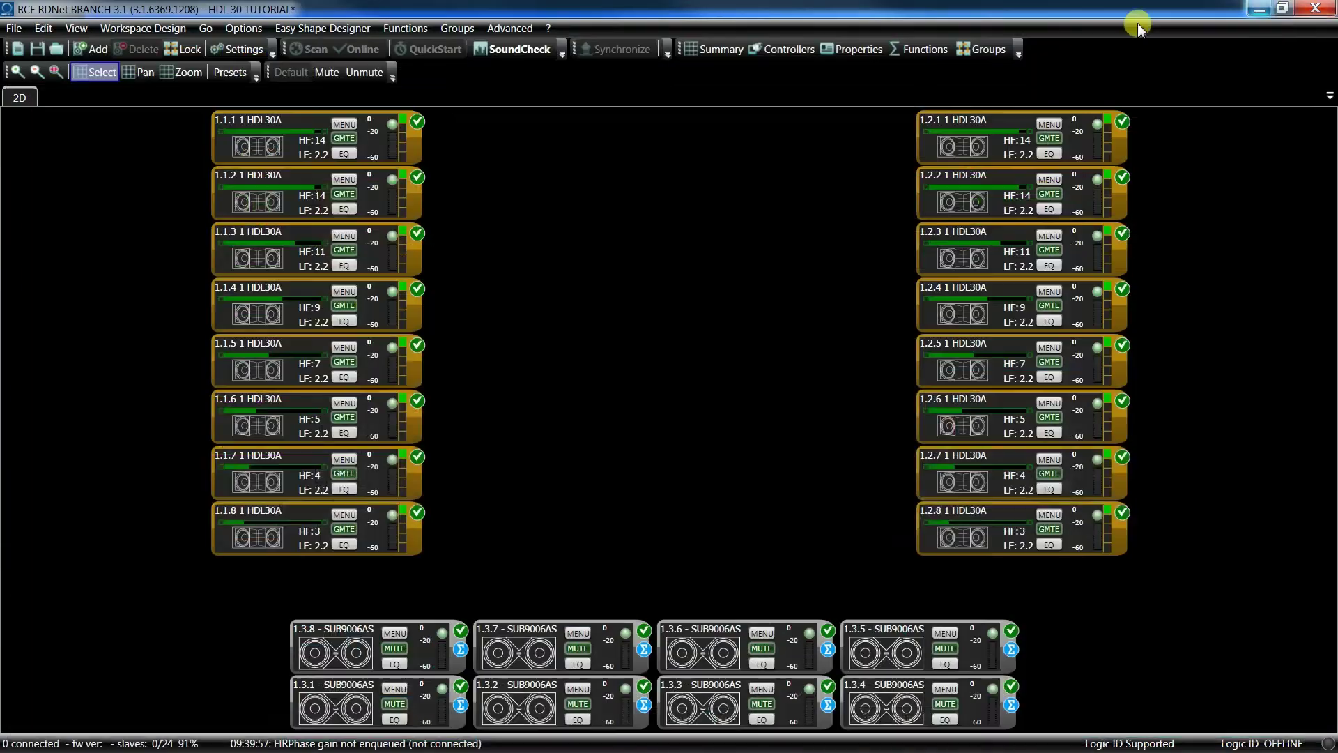
Open Easy Shape Designer and step through Array Setup to the bottom box at -27.8°.
click(322, 29)
click(320, 68)
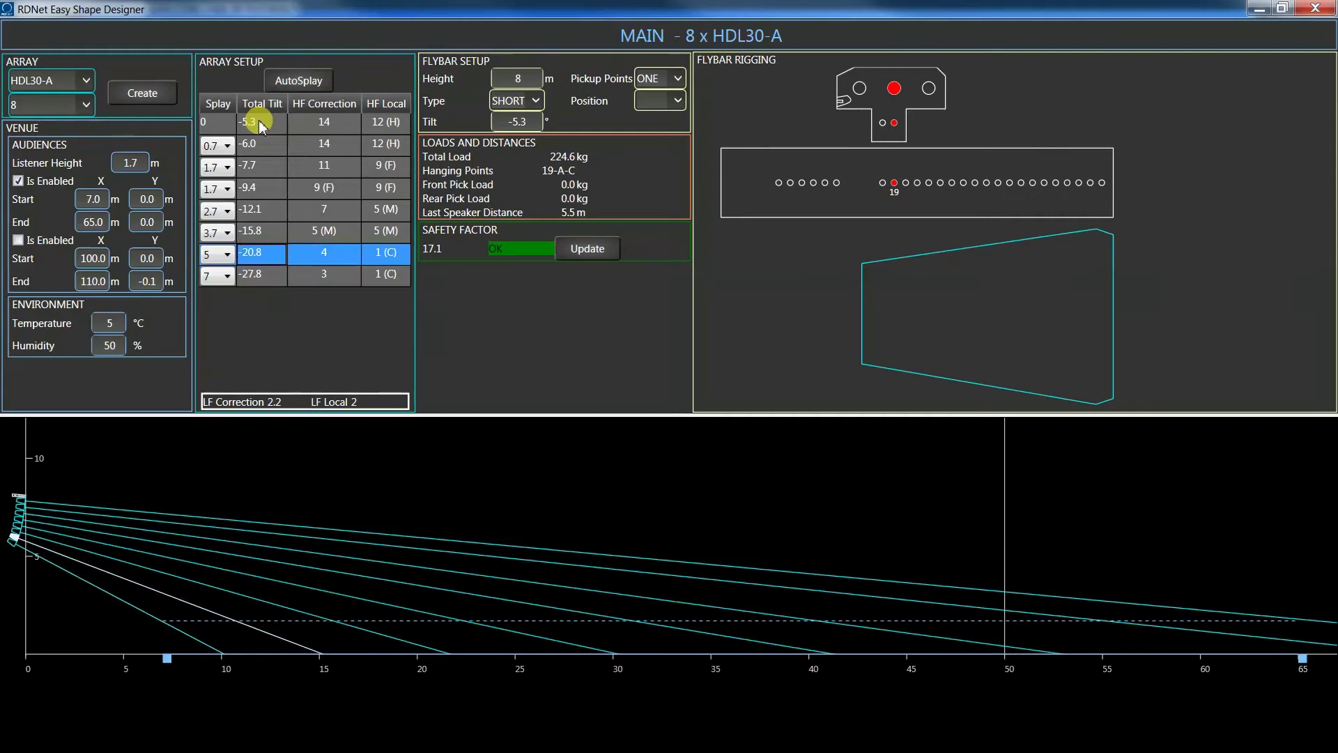
key(Down)
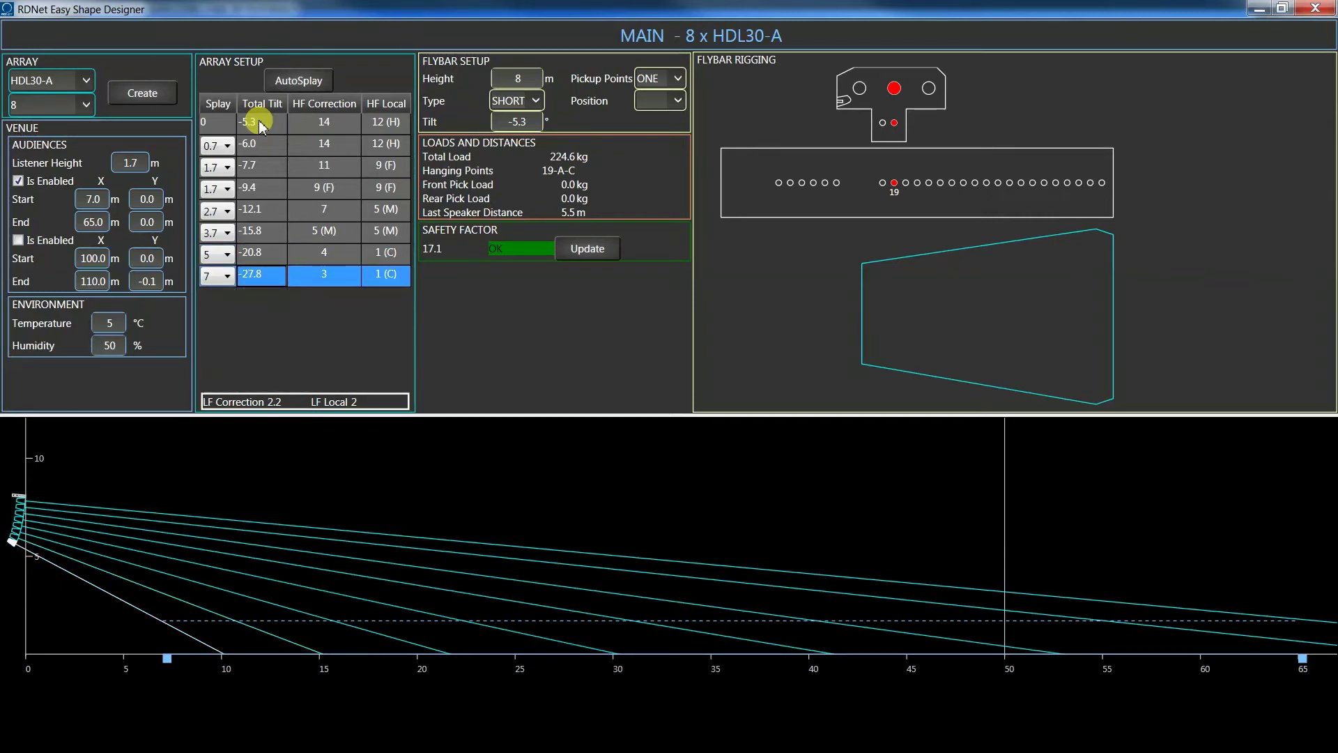
Close Easy Shape Designer and assign the top three boxes of both arrays to zone 1.
click(1316, 9)
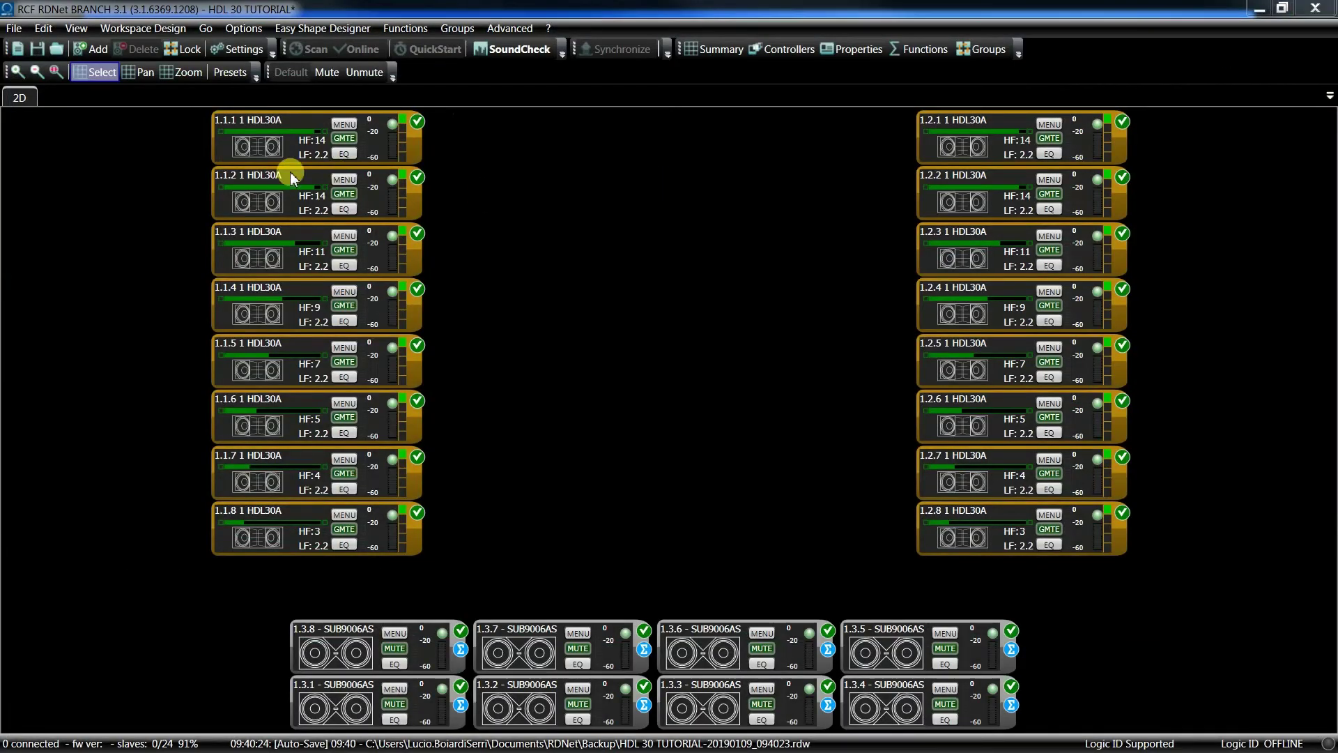
drag(168, 133, 1085, 256)
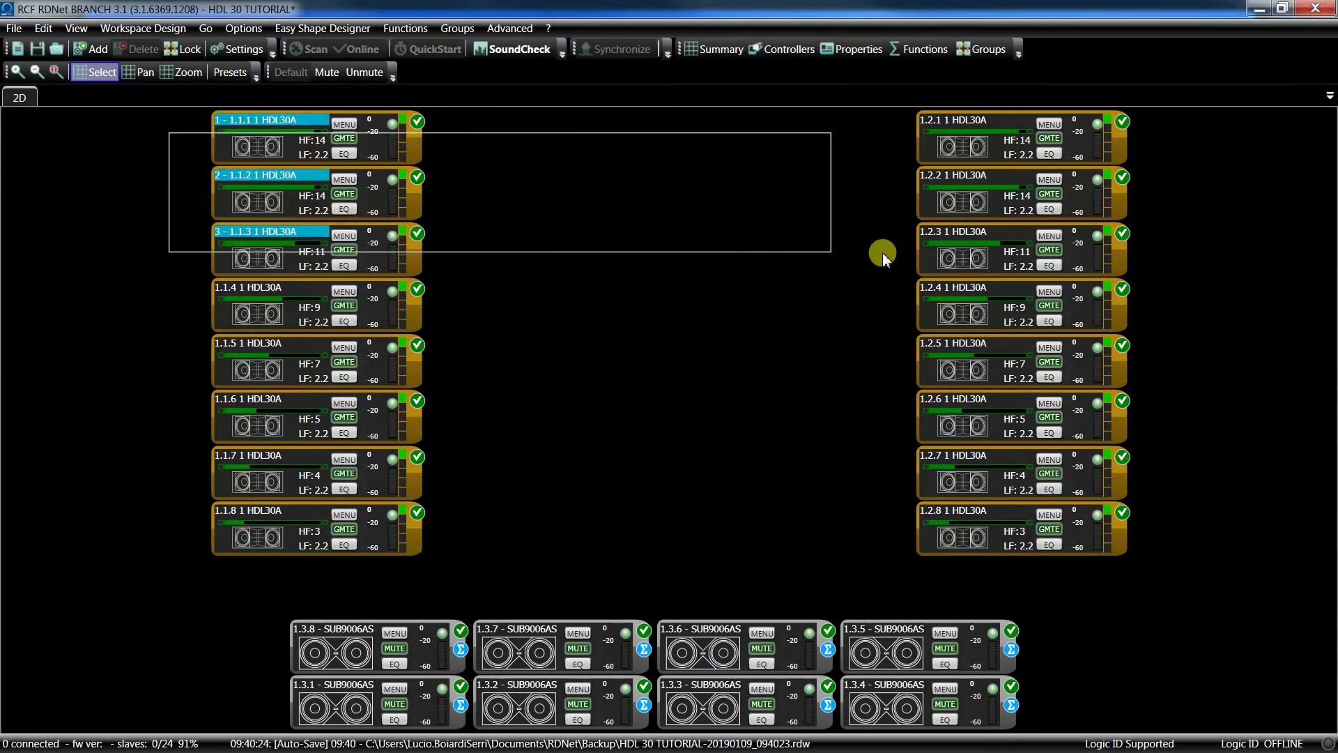
drag(1084, 256, 1187, 254)
right_click(292, 156)
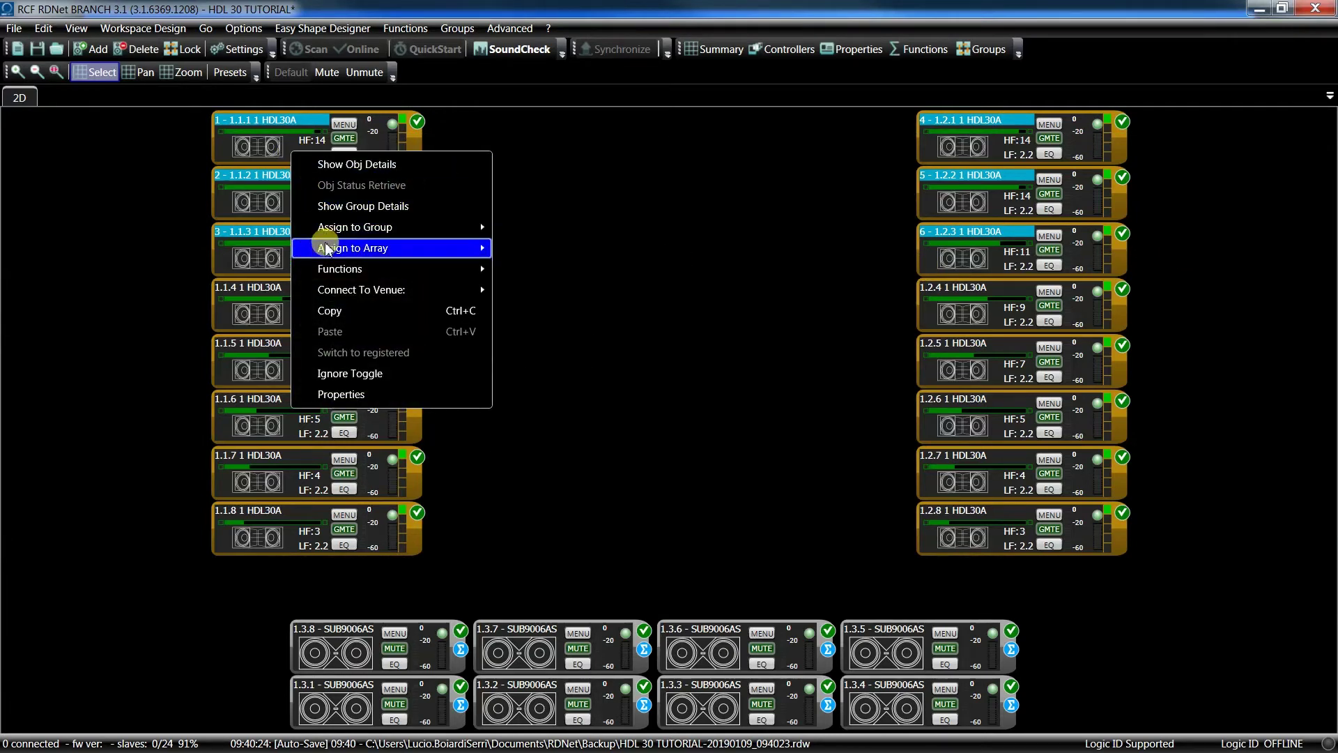
mouse_move(352, 247)
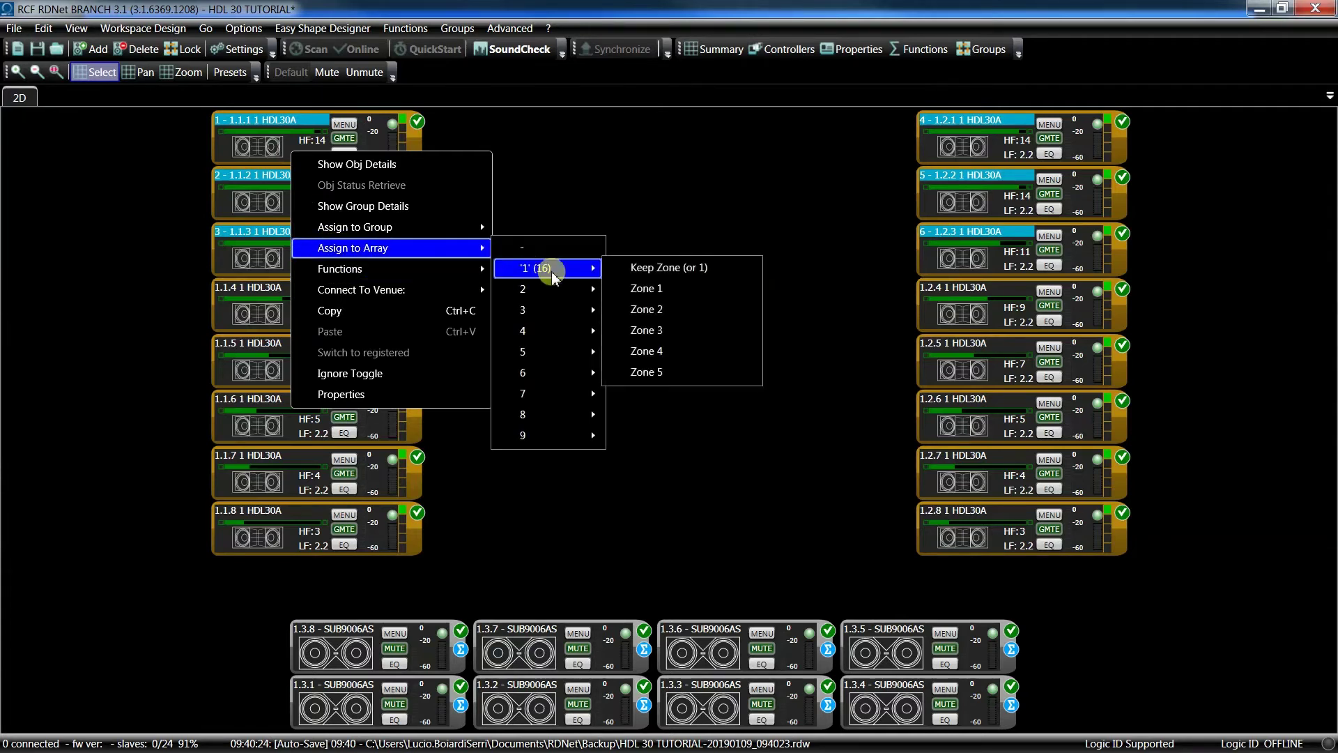
mouse_move(537, 268)
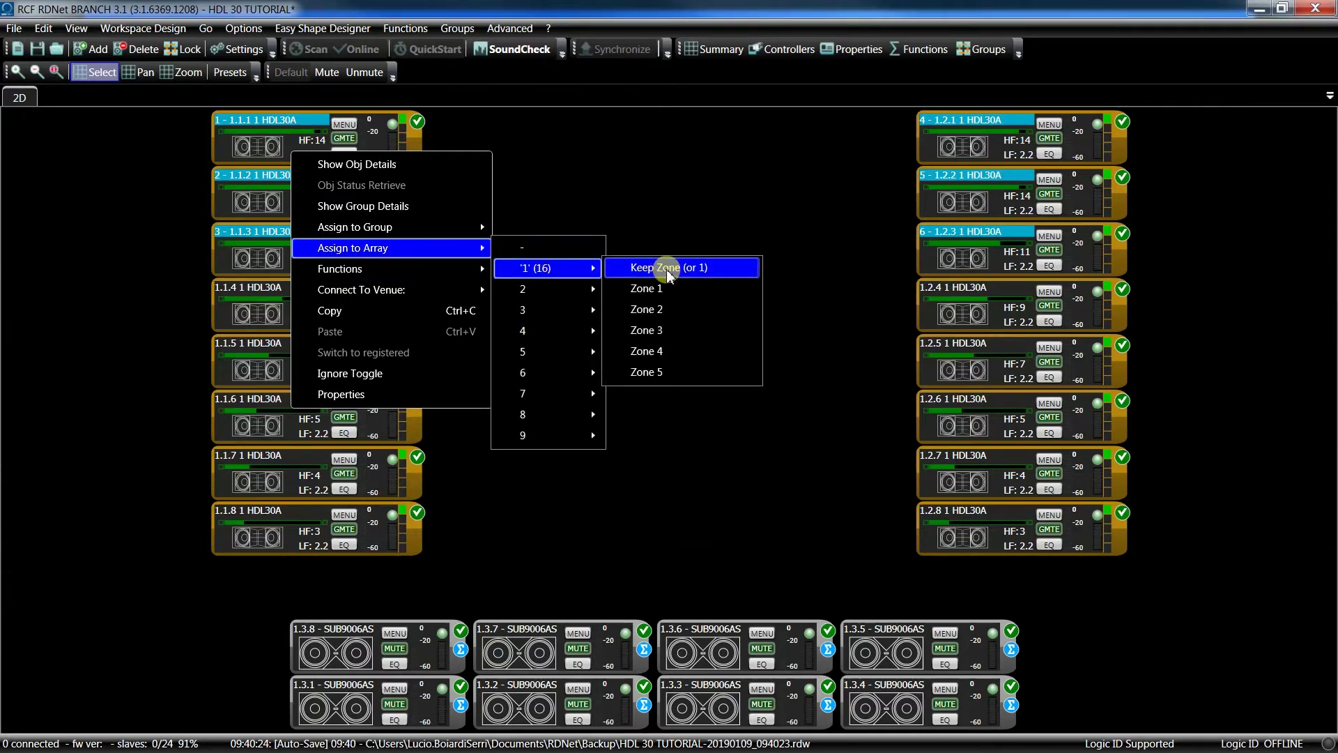
click(669, 270)
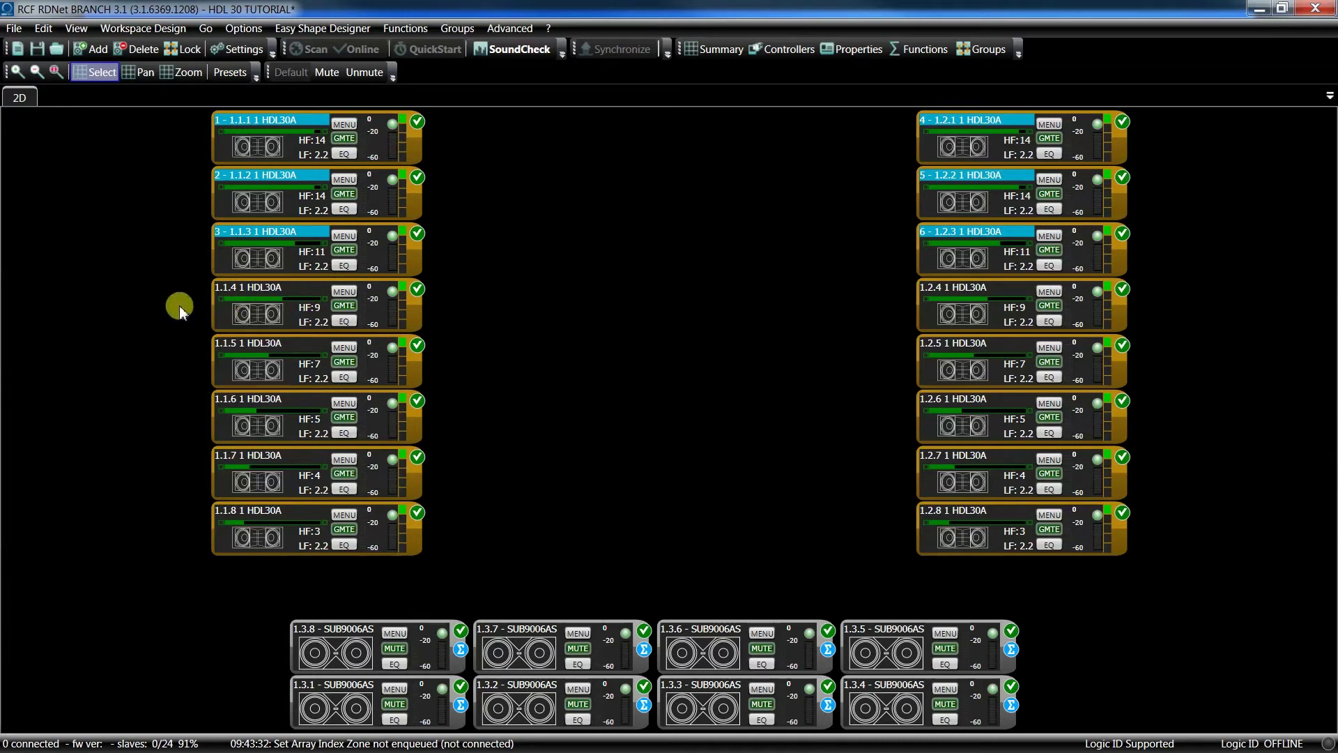
Assign the middle three boxes of both arrays to zone 2 and the bottom two to zone 3.
mouse_move(179, 306)
mouse_down()
mouse_move(961, 428)
mouse_move(1166, 429)
mouse_up()
right_click(299, 319)
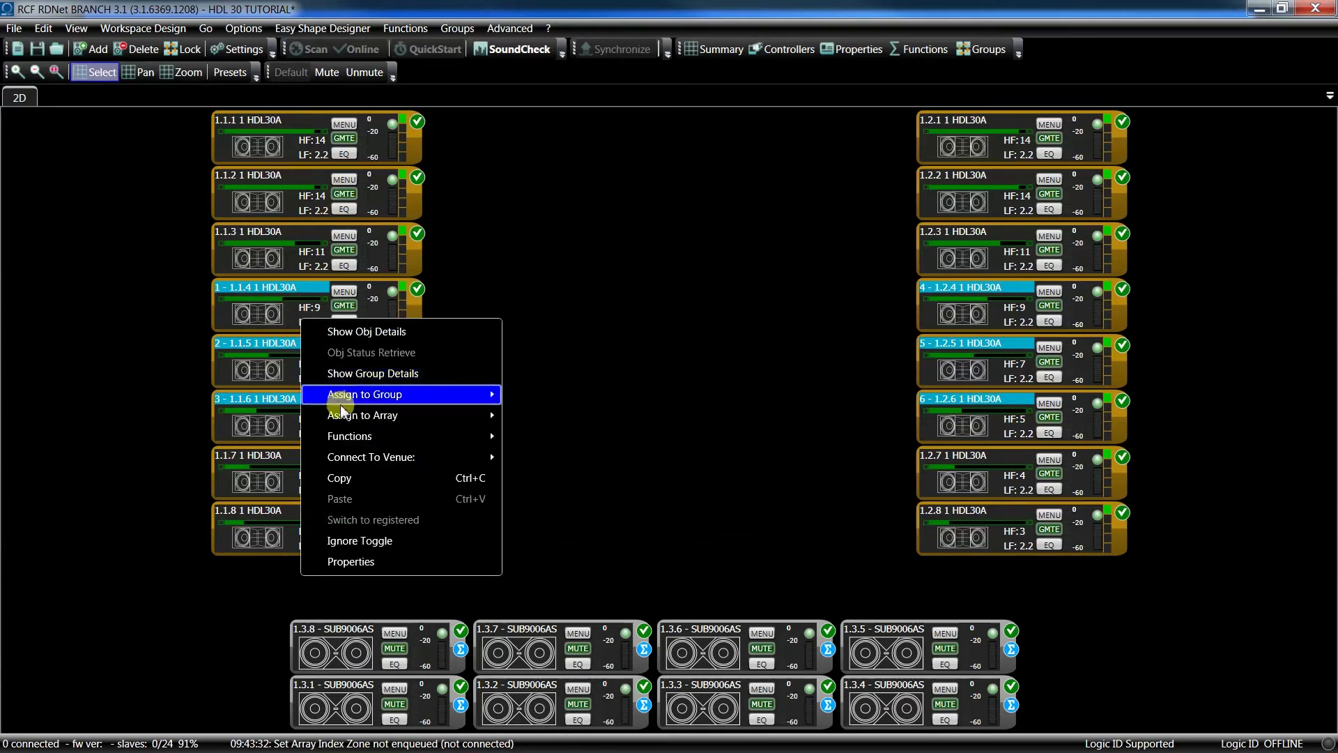
mouse_move(545, 435)
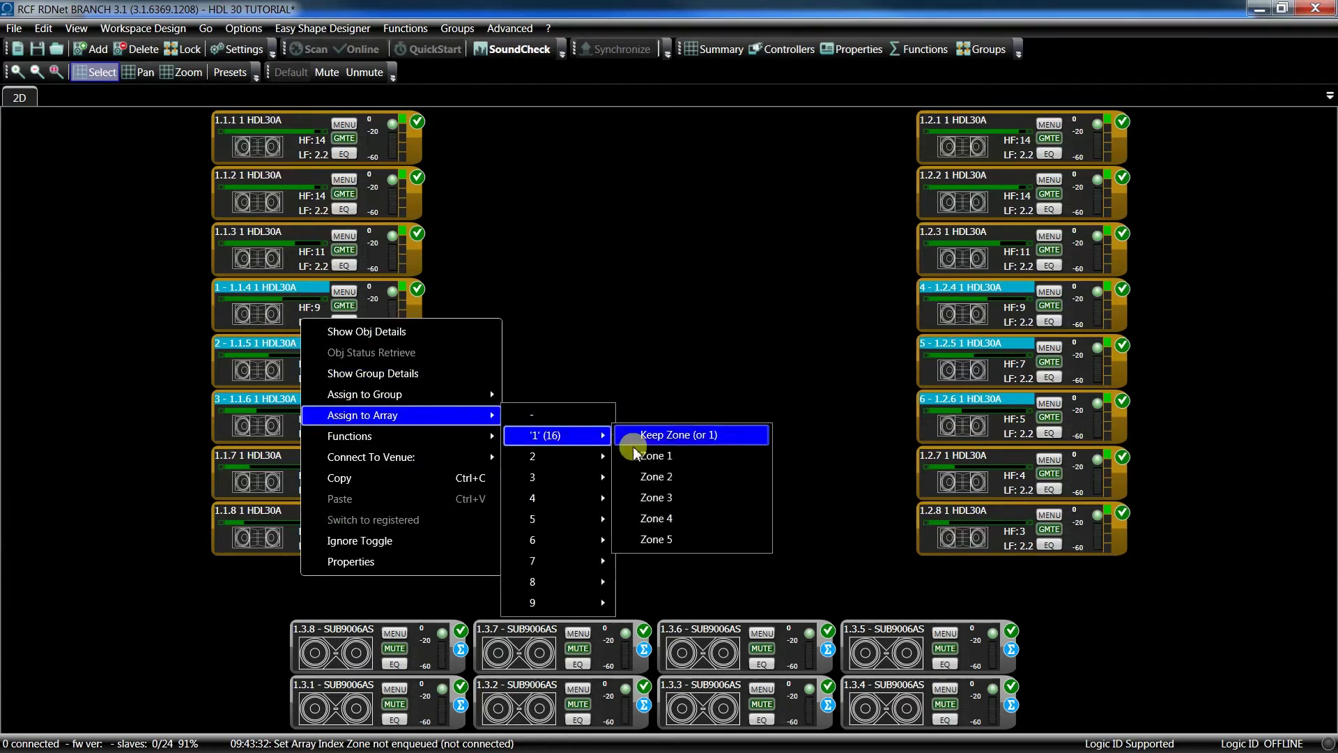
click(677, 478)
mouse_move(185, 472)
mouse_down()
mouse_move(934, 562)
mouse_move(1033, 559)
mouse_up()
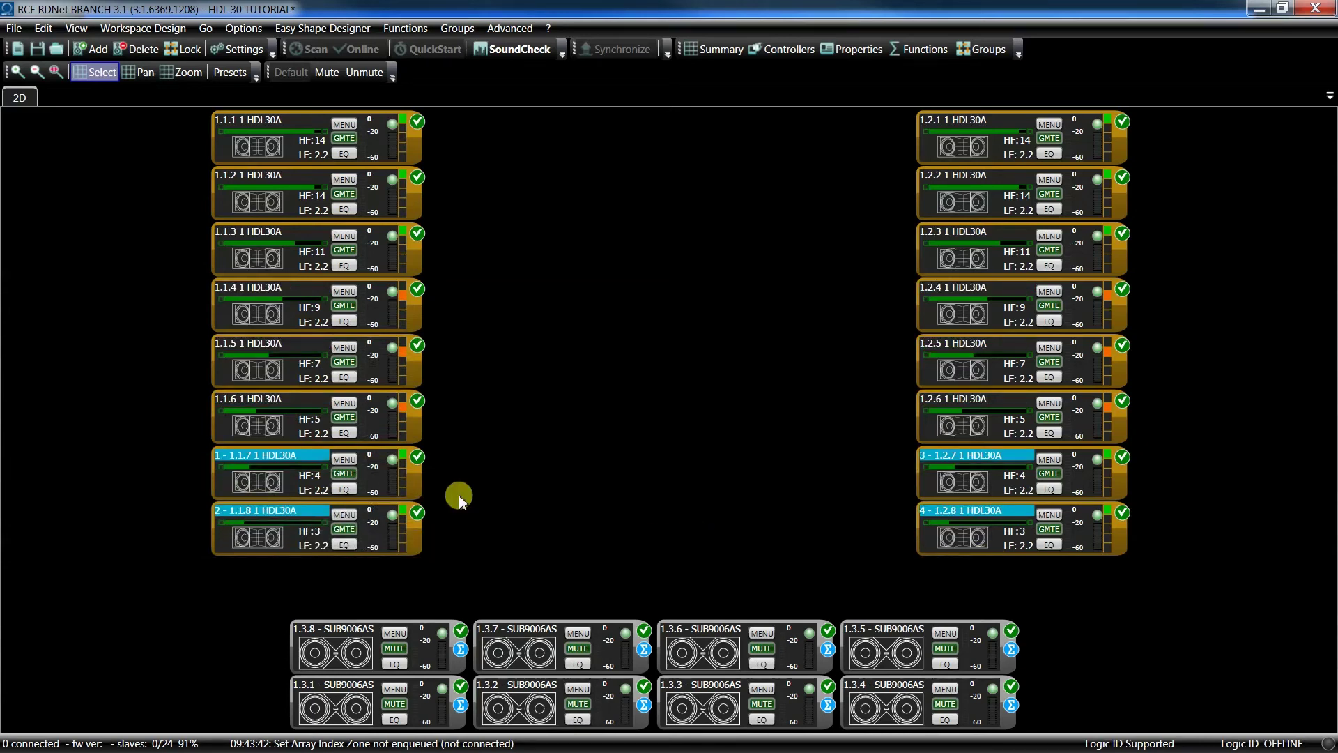
right_click(315, 482)
mouse_move(378, 576)
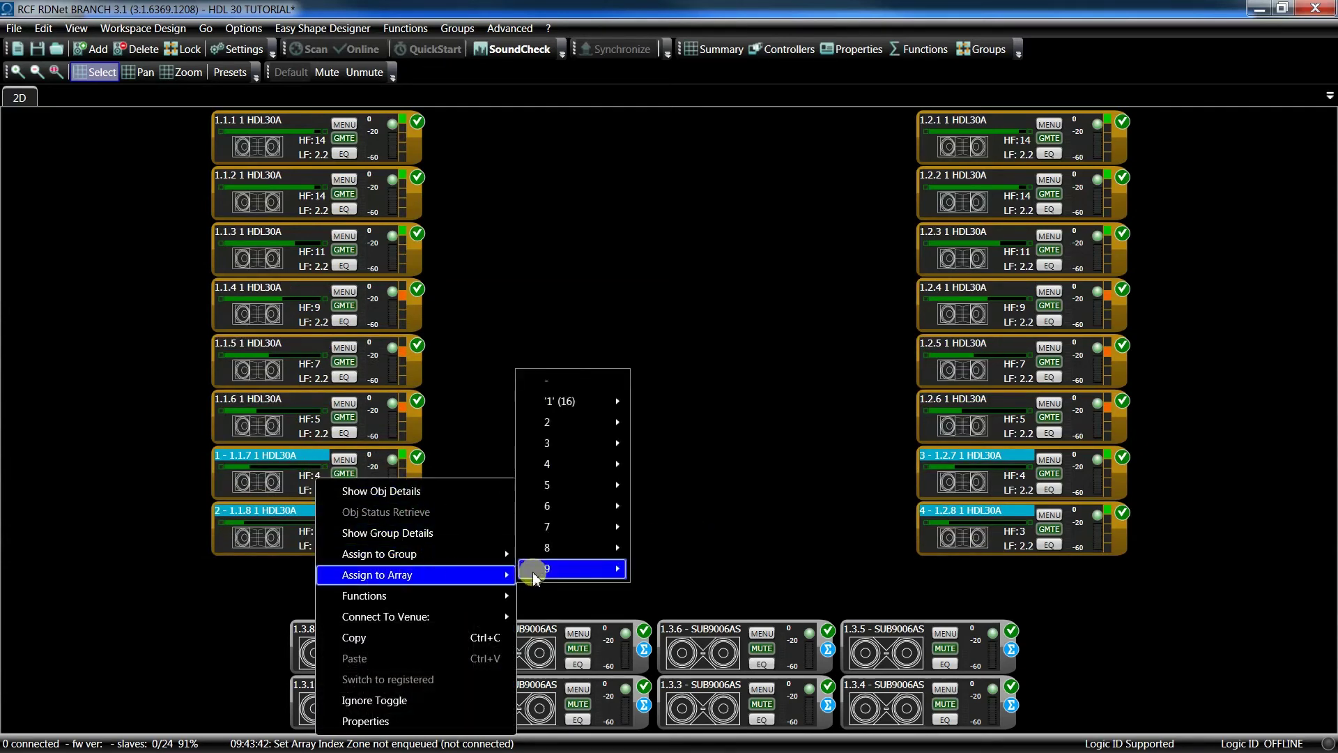
mouse_move(569, 401)
click(686, 467)
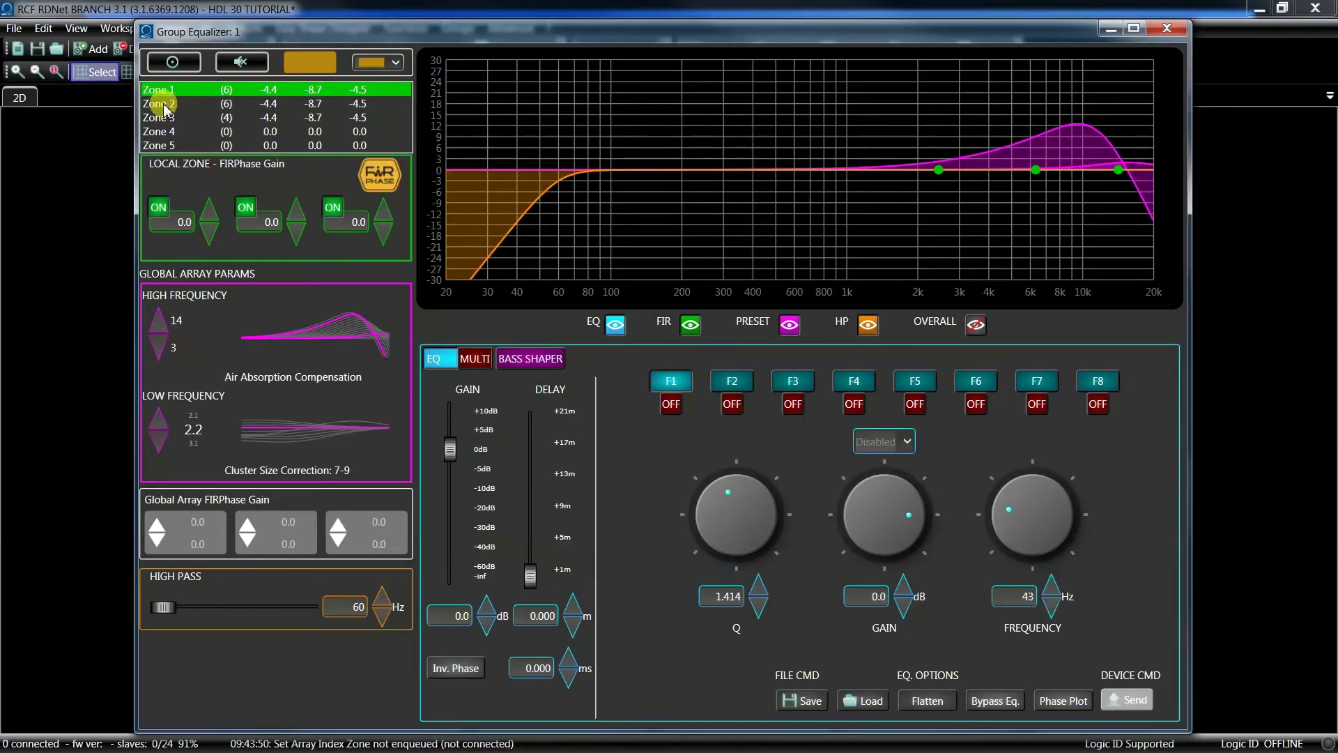
Browse zone 2 and zone 3 processing settings, then return to zone 1.
click(164, 107)
click(168, 120)
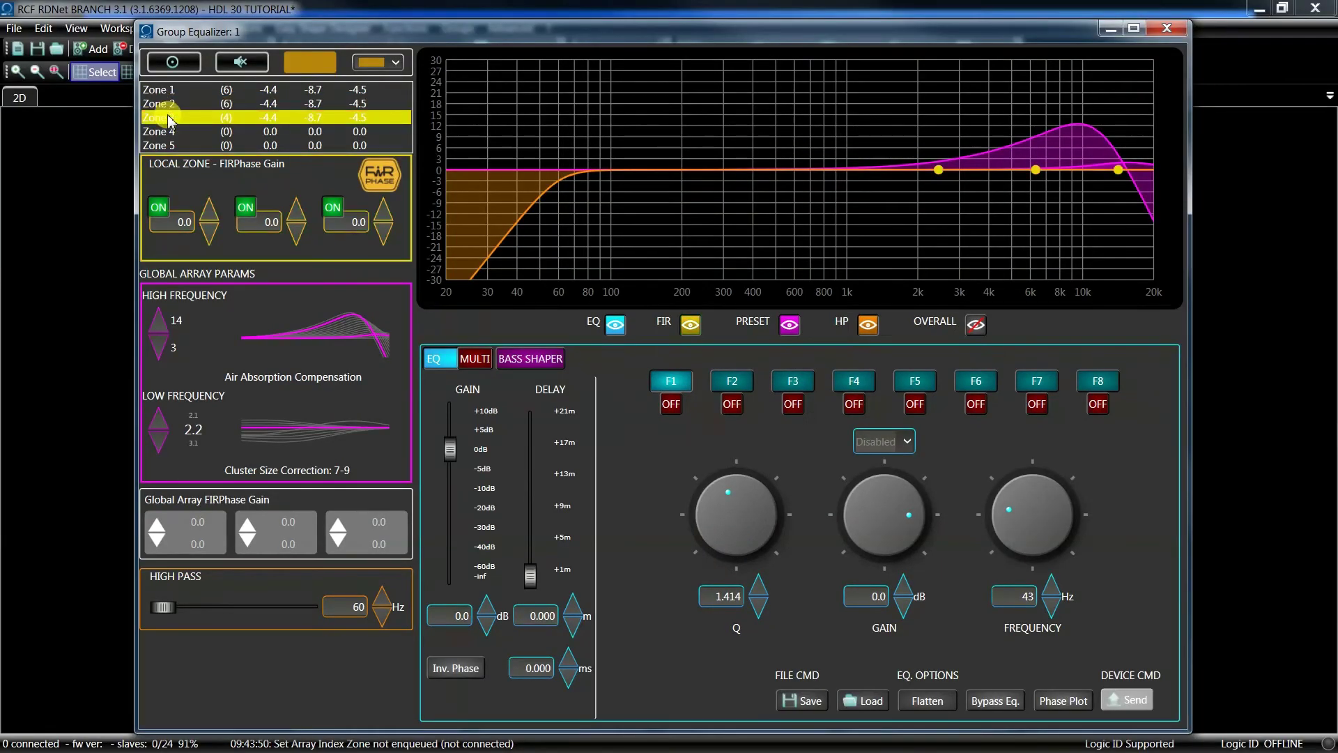
click(168, 108)
click(168, 93)
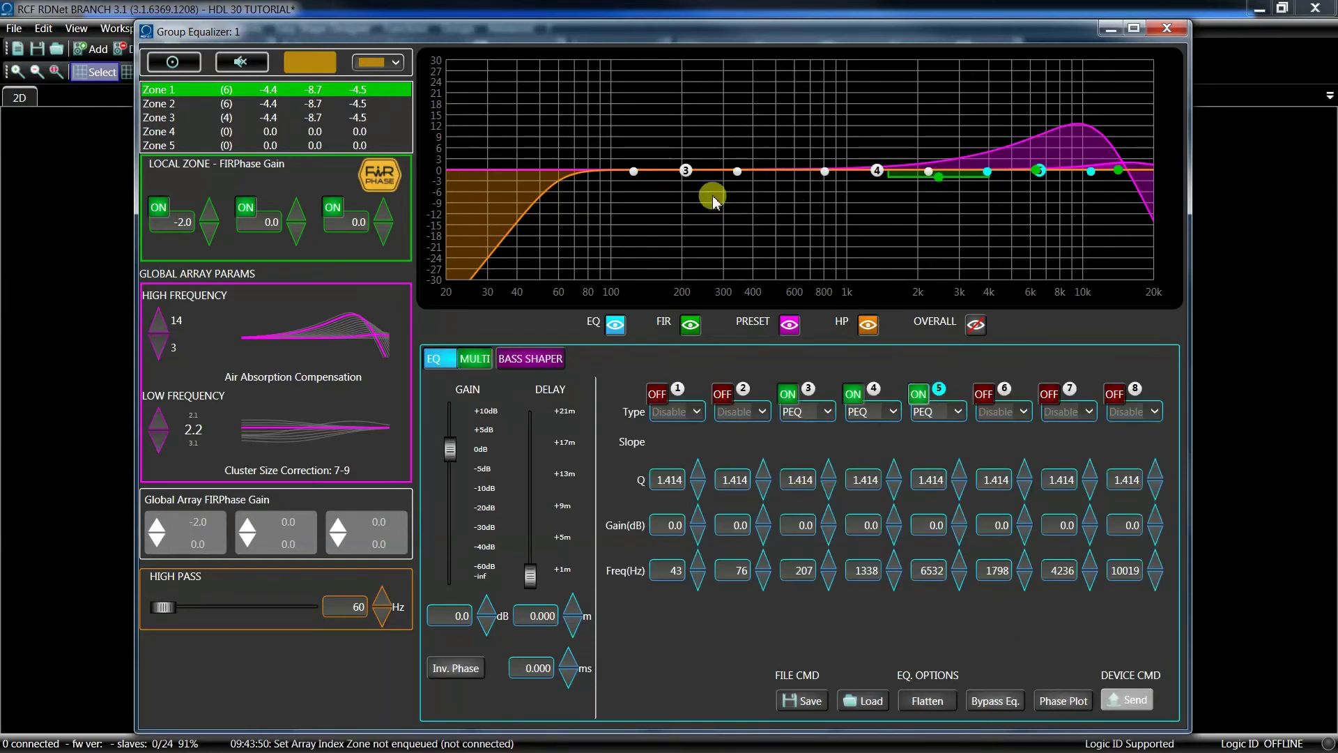
Make band 3 a -8.5 dB notch at 212 Hz and band 4 a -3.7 dB dip at 826 Hz.
click(686, 171)
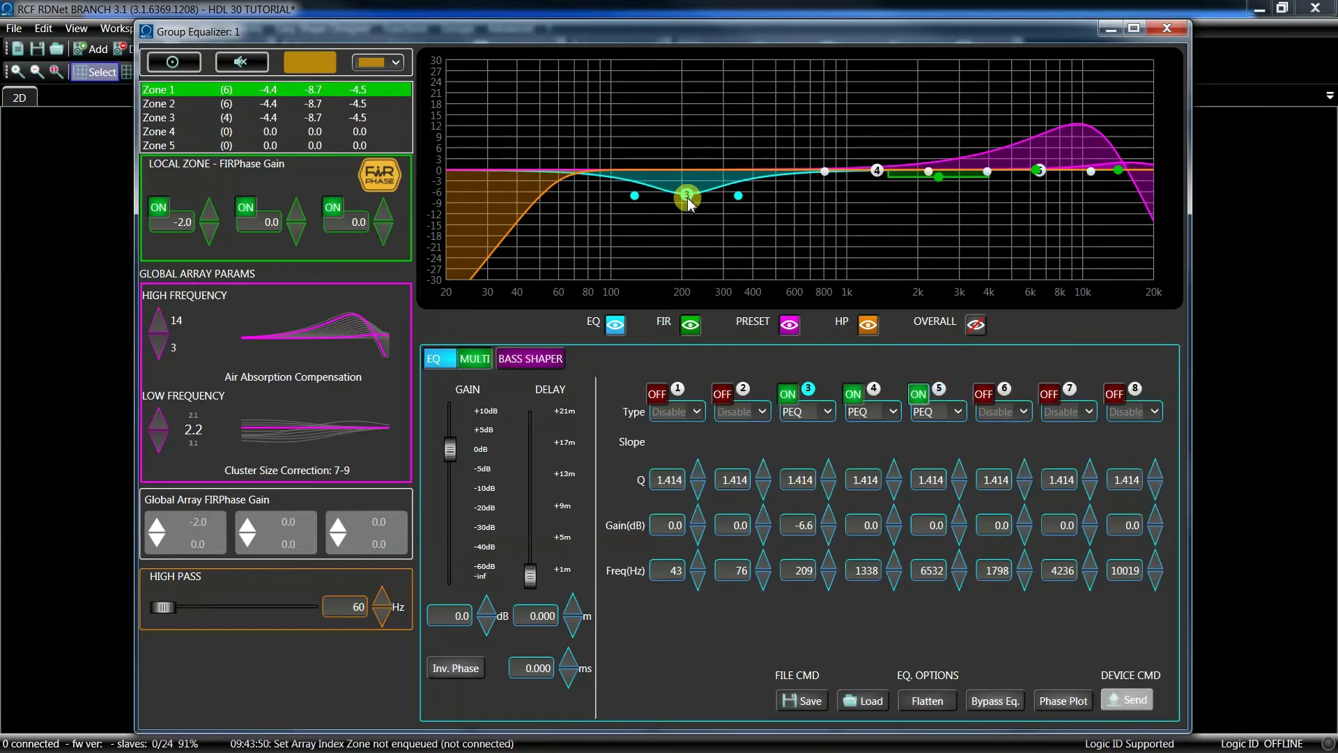
mouse_move(686, 172)
mouse_down()
mouse_move(688, 201)
mouse_move(710, 207)
mouse_up()
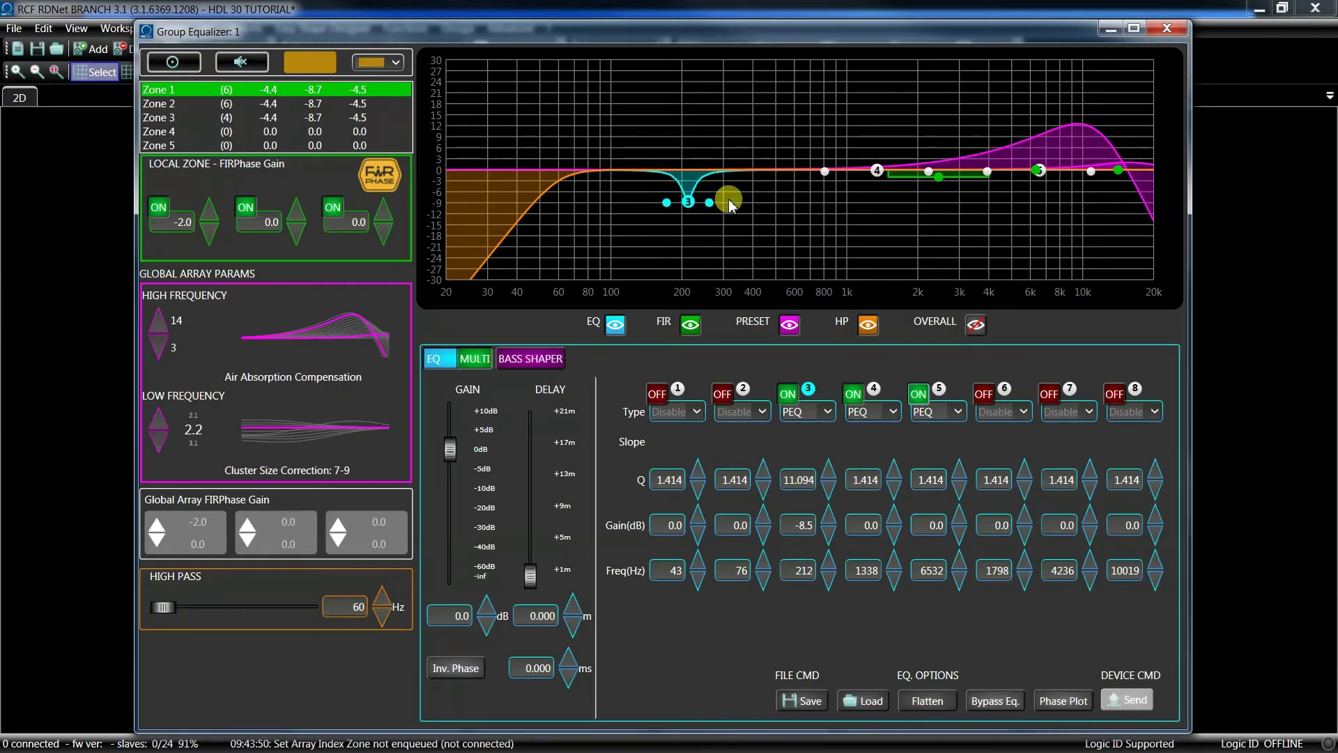
mouse_move(877, 171)
mouse_down()
mouse_move(828, 184)
mouse_move(873, 187)
mouse_up()
click(771, 269)
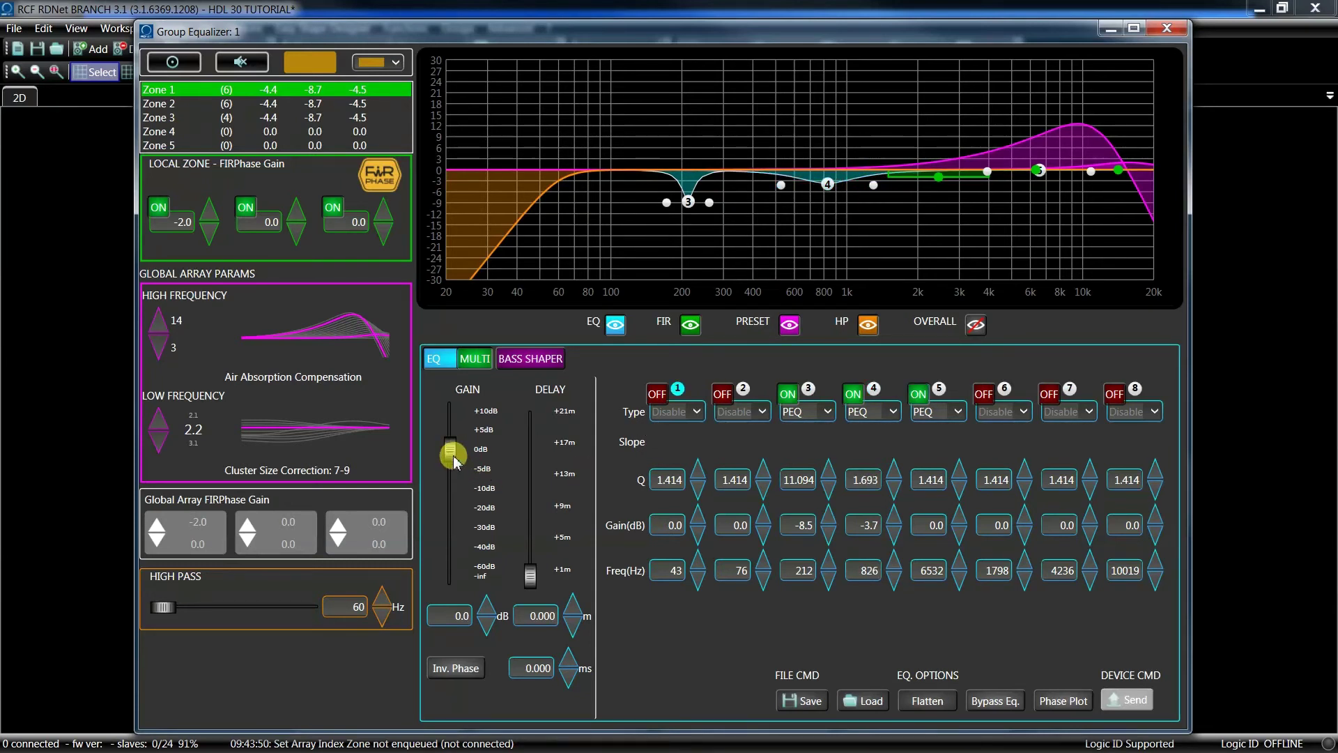
Adjust the zone delay, then return it to zero.
drag(533, 574, 531, 564)
click(460, 671)
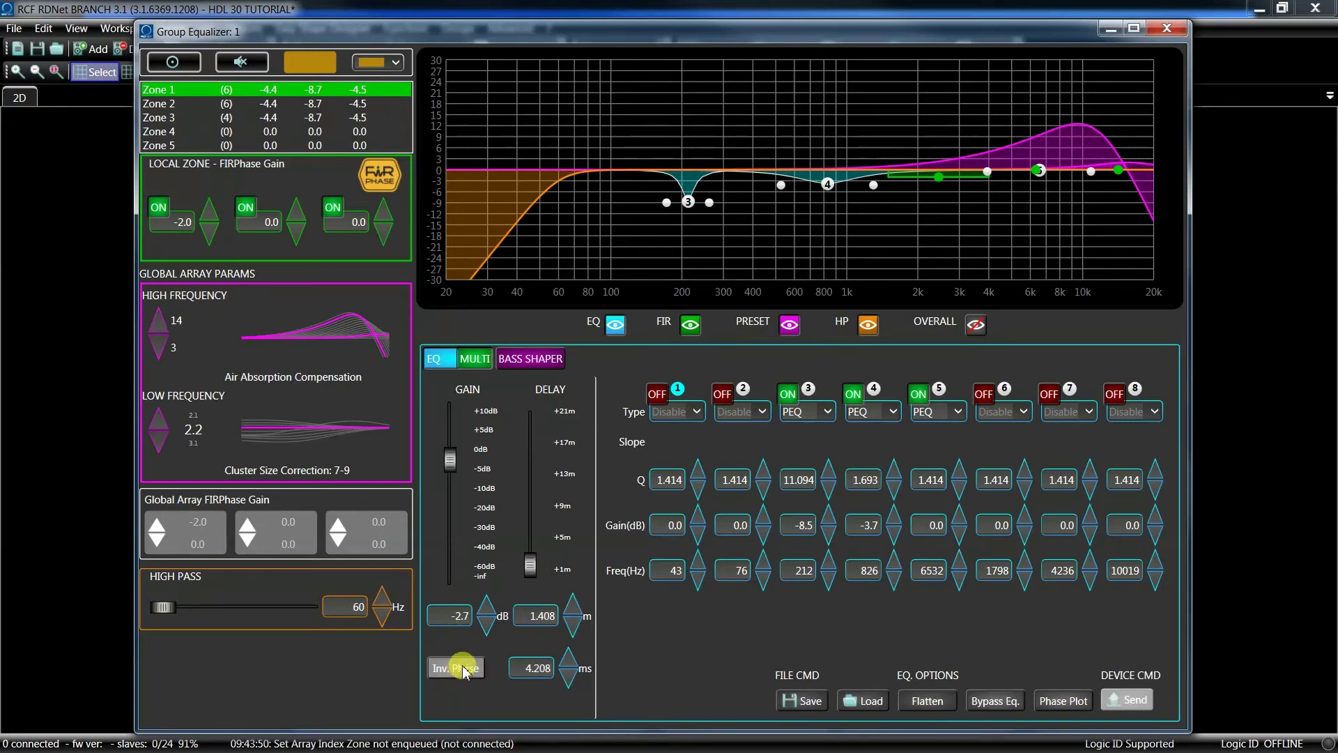
drag(531, 574, 531, 585)
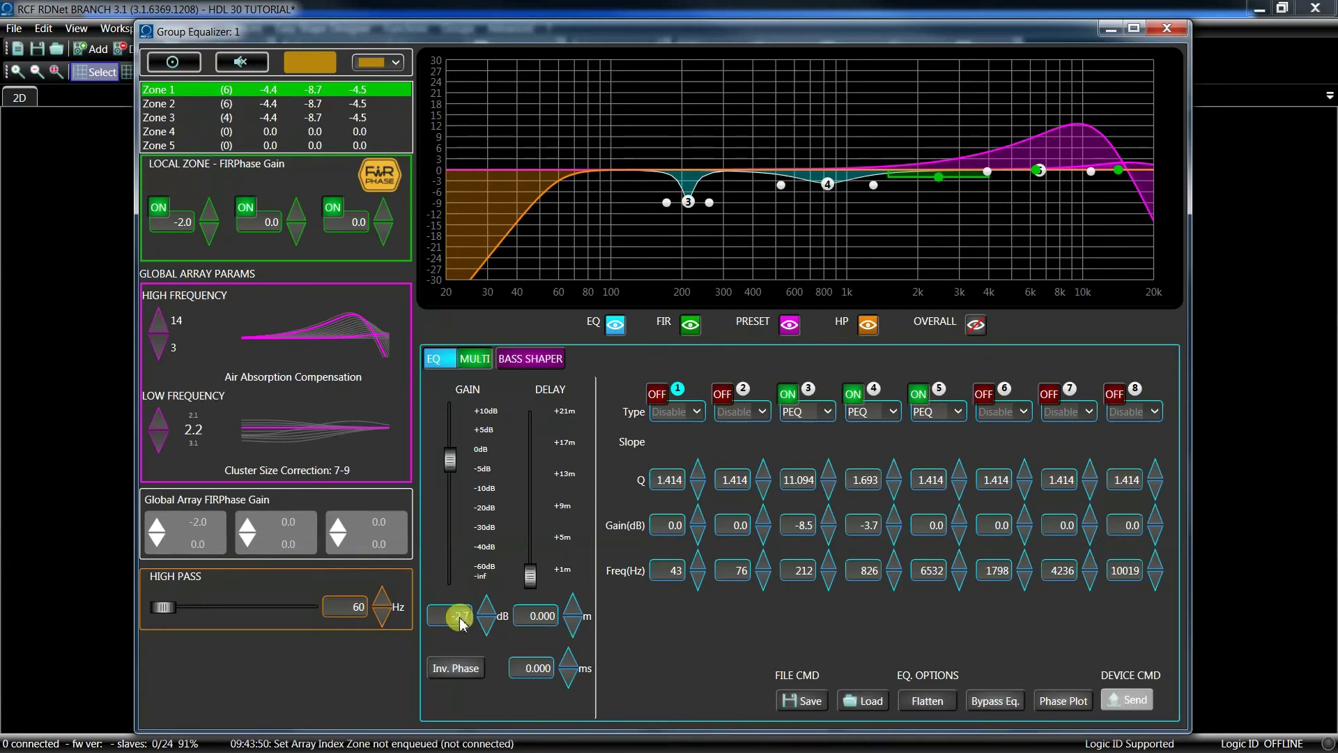
text(0)
Confirm zone 1 gain at 0 dB, then hide the EQ, FIR, preset and high-pass curves.
key(Return)
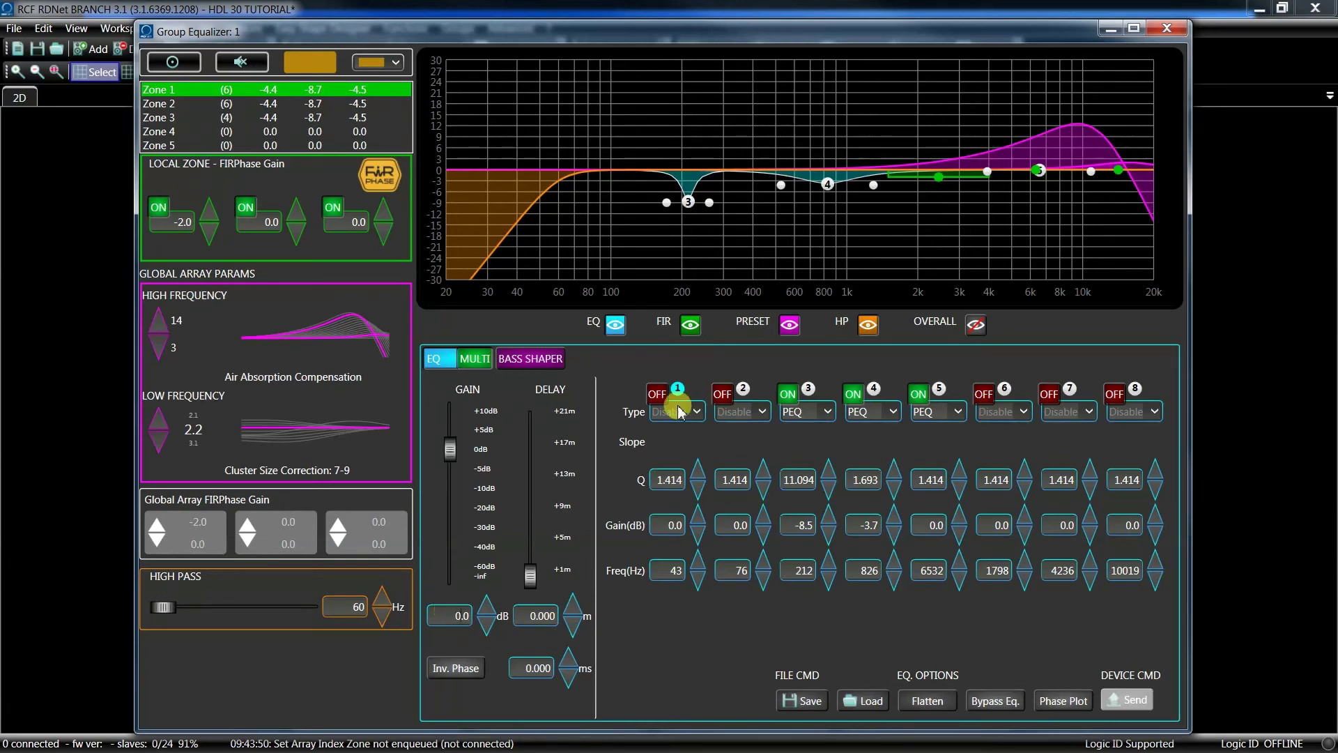
click(617, 326)
click(690, 325)
click(790, 325)
click(868, 325)
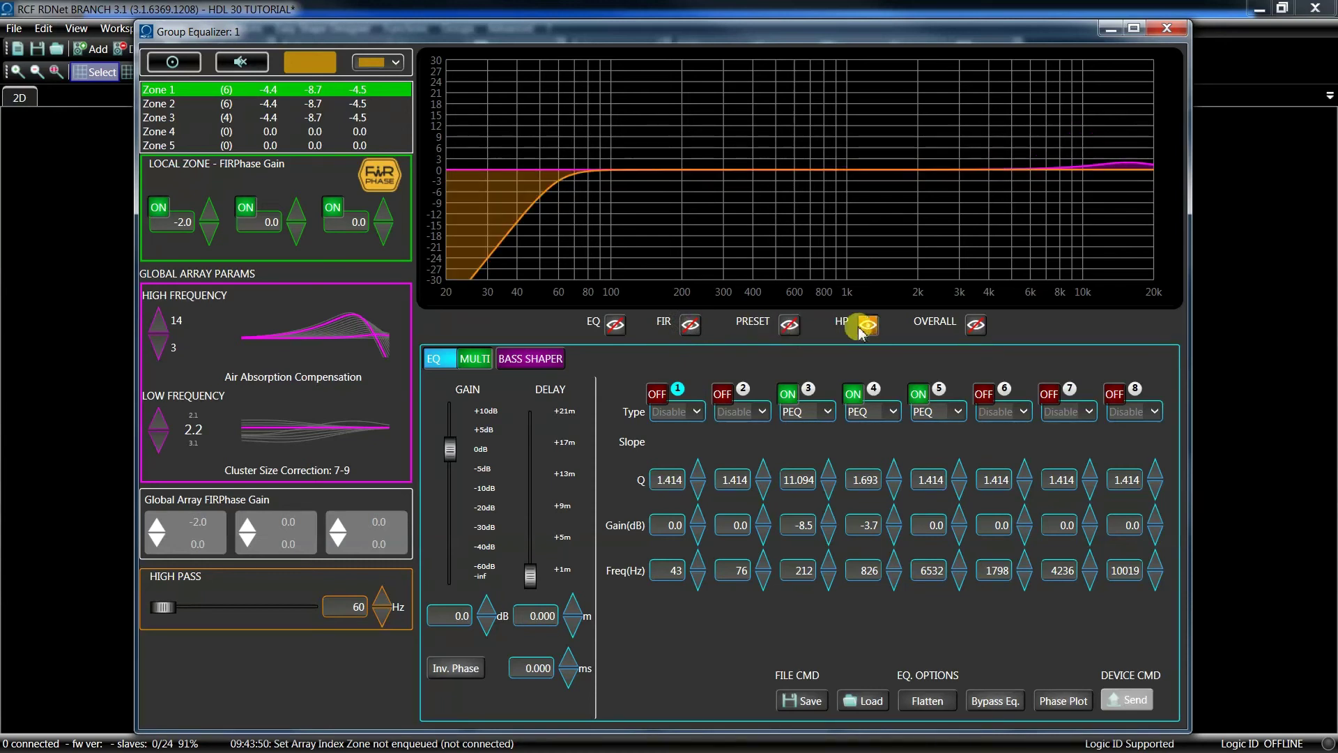
Restore the preset, FIR and EQ curves, then show and hide zone 1's overall response.
click(789, 325)
click(690, 326)
click(616, 325)
click(976, 326)
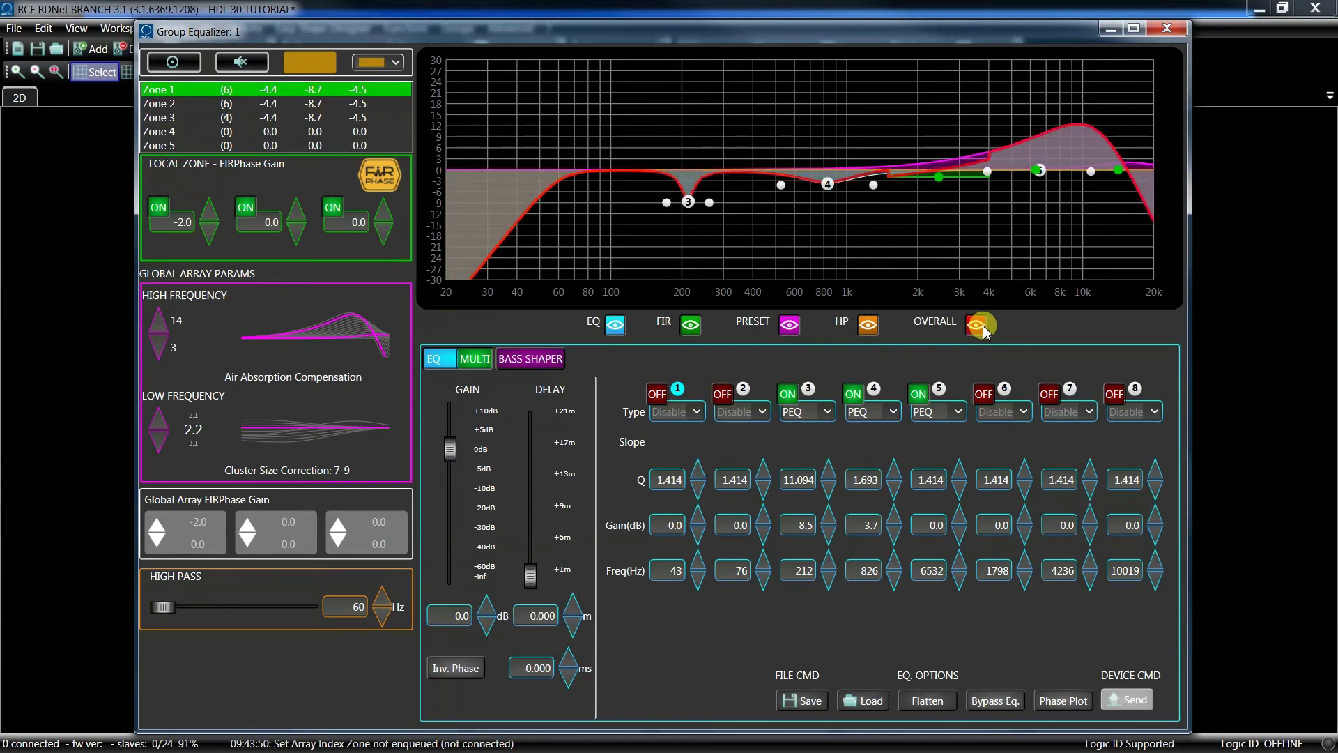
click(979, 325)
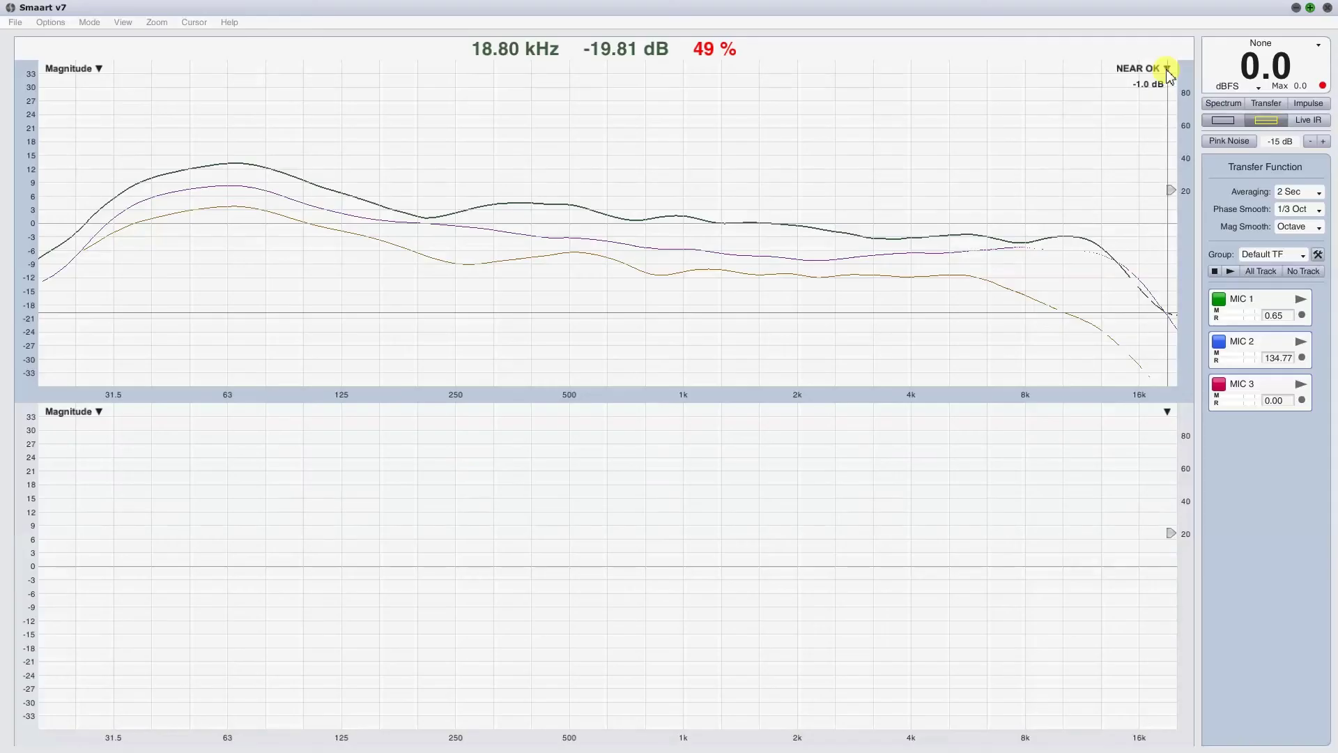
Highlight the MID OK trace, then the FAR OK trace, in Smaart's Magnitude plot.
click(1166, 68)
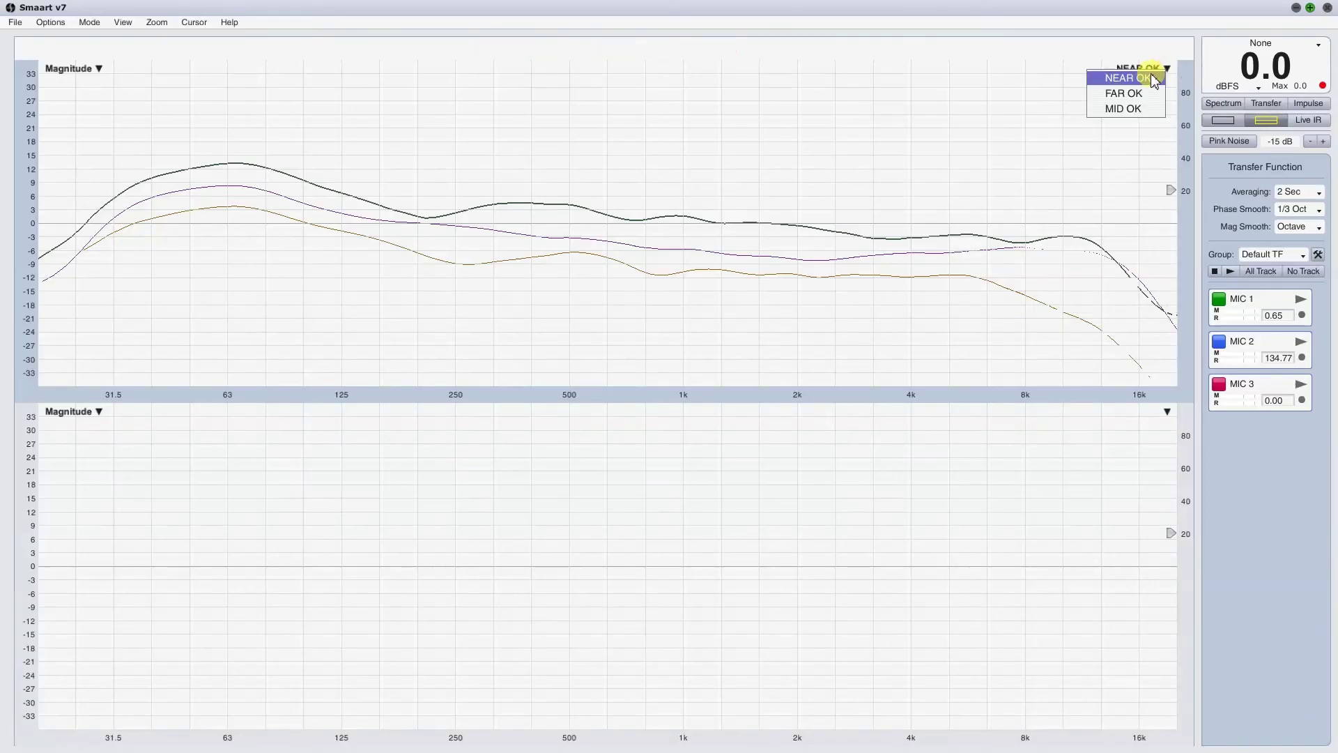
click(1134, 108)
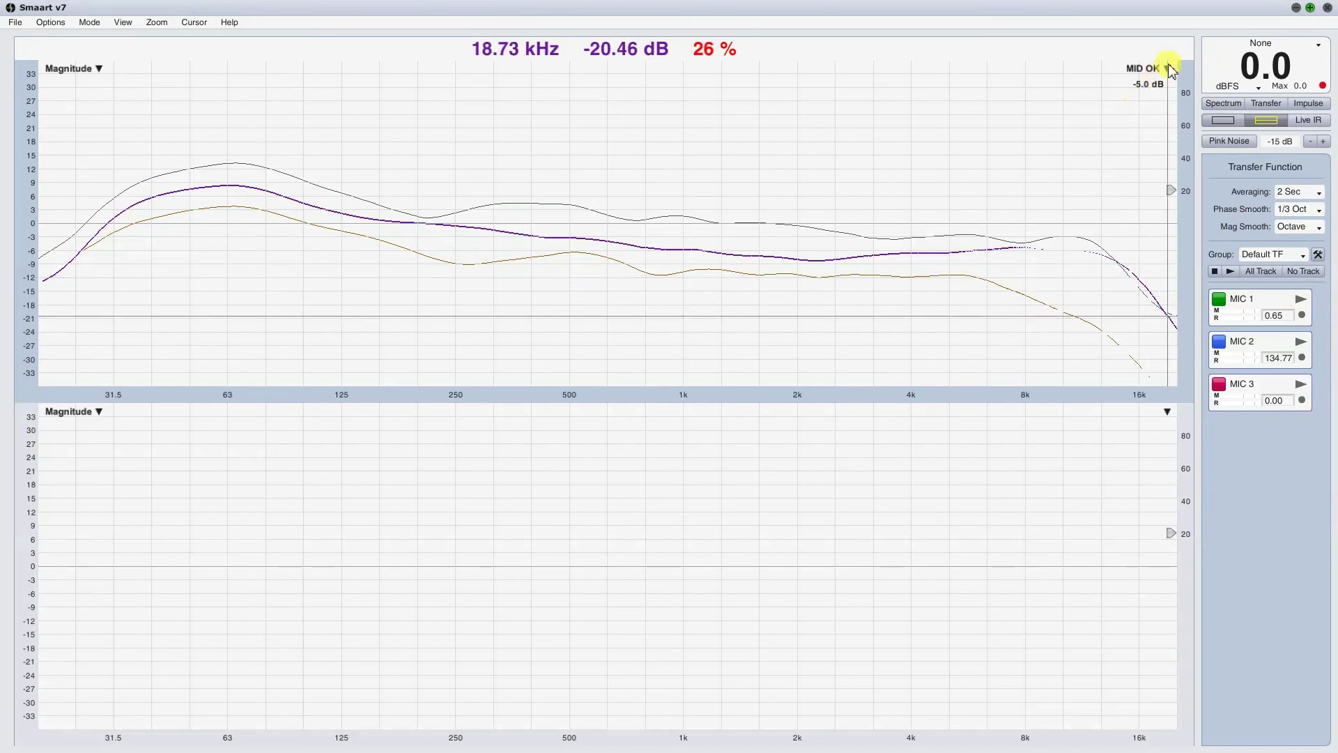
click(1167, 68)
click(1154, 103)
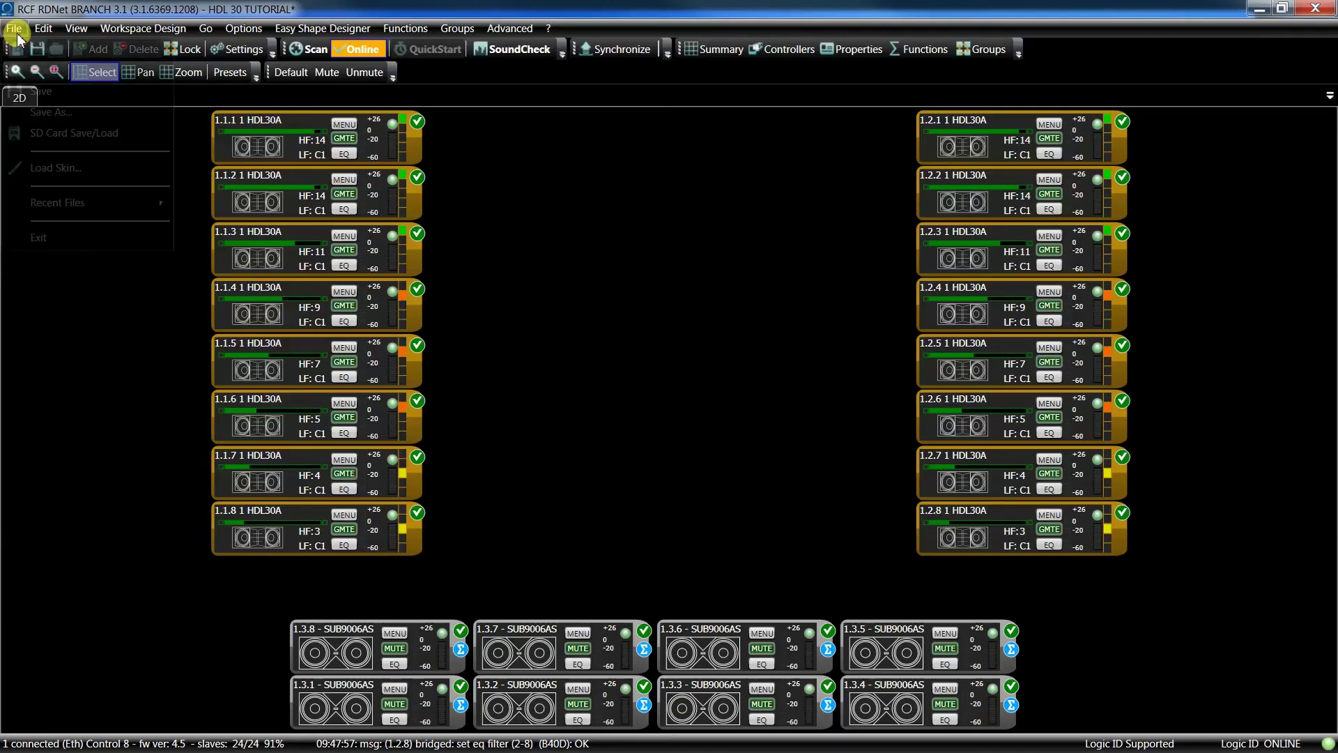
Save the project as the system file 'HDL 30 SYS' (*.rdw) via Save As.
click(13, 28)
click(51, 112)
text(HDL 30 SYS)
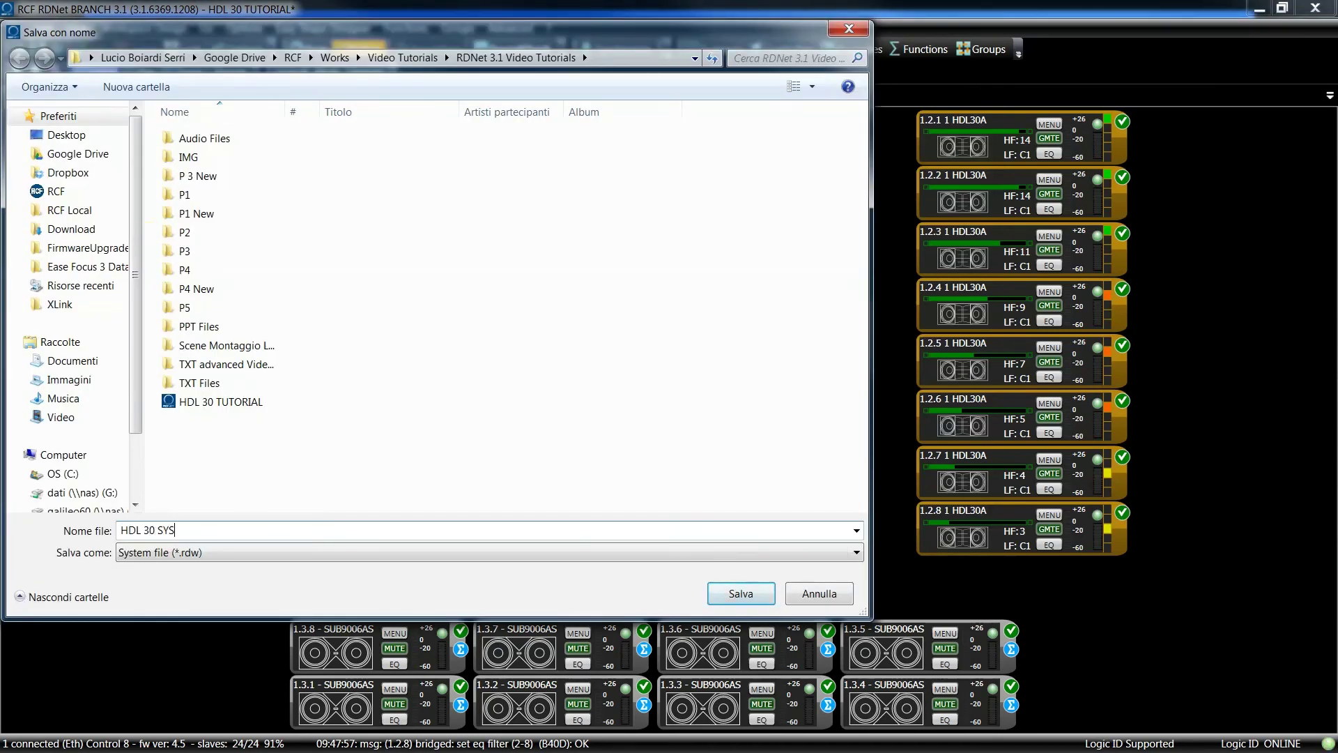
click(733, 590)
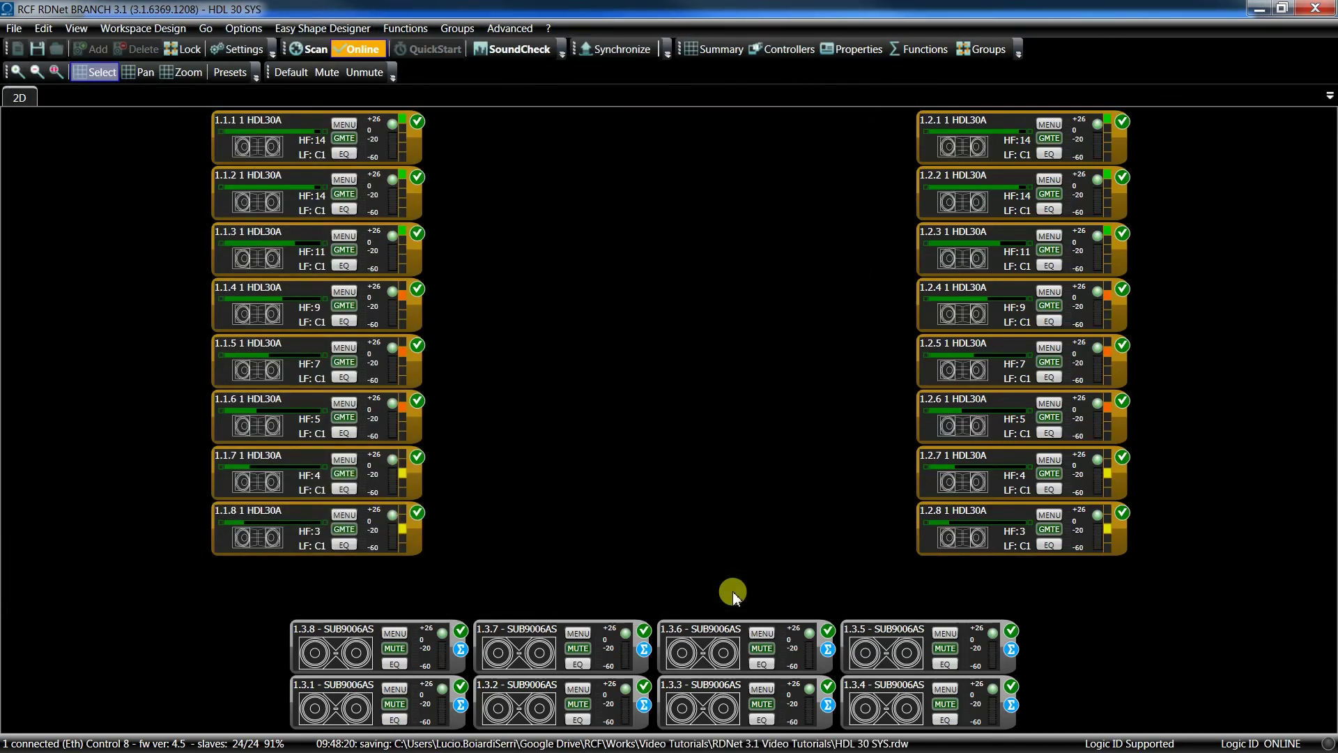